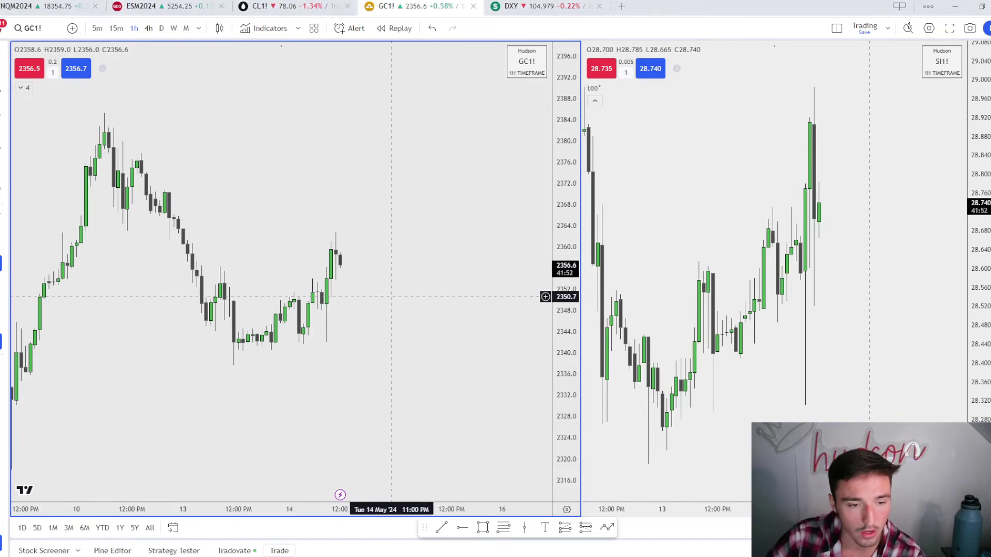
Step: Pan the GC1! gold chart slightly
left_click_drag(394, 290, 409, 274)
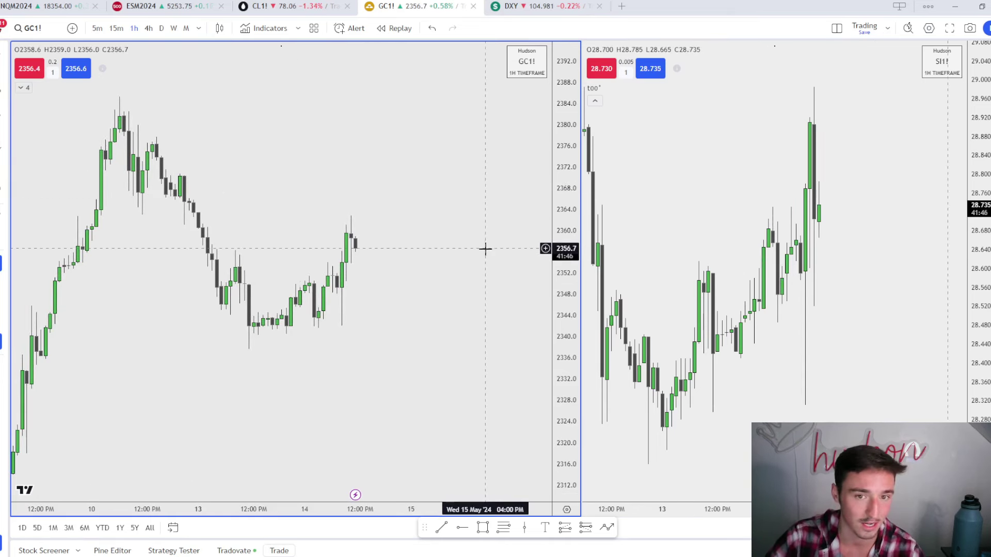
Step: On the daily gold chart, reset and zoom the view, then draw a 2311–2385 position box
left_click(162, 27)
right_click(378, 143)
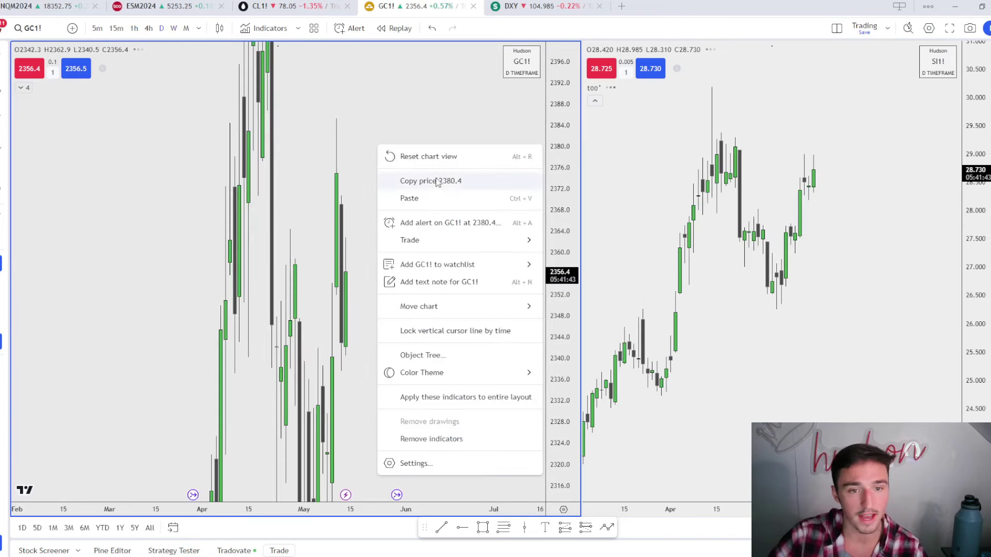
left_click(433, 155)
scroll(453, 309, "up", 6)
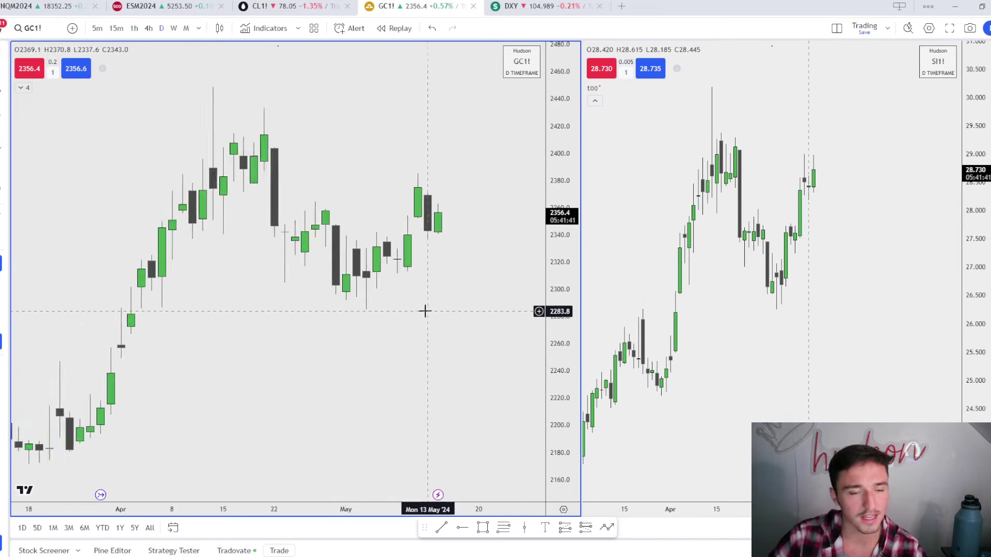
scroll(420, 387, "up", 5)
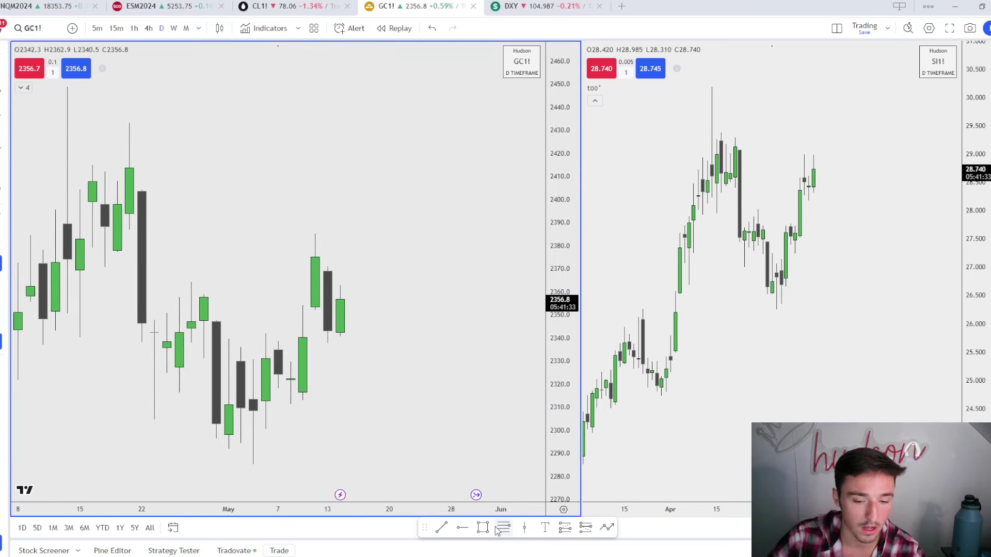
mouse_move(291, 318)
left_mouse_down()
mouse_move(327, 449)
mouse_move(290, 405)
left_mouse_up()
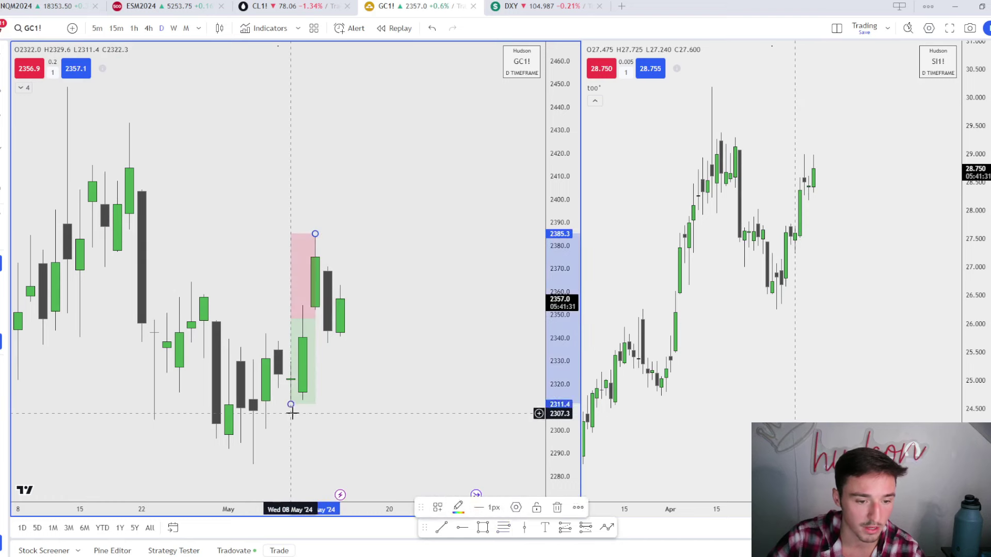
Step: Draw a grey IRL zone rectangle from about 2353 down to 2330
scroll(279, 339, "up", 2)
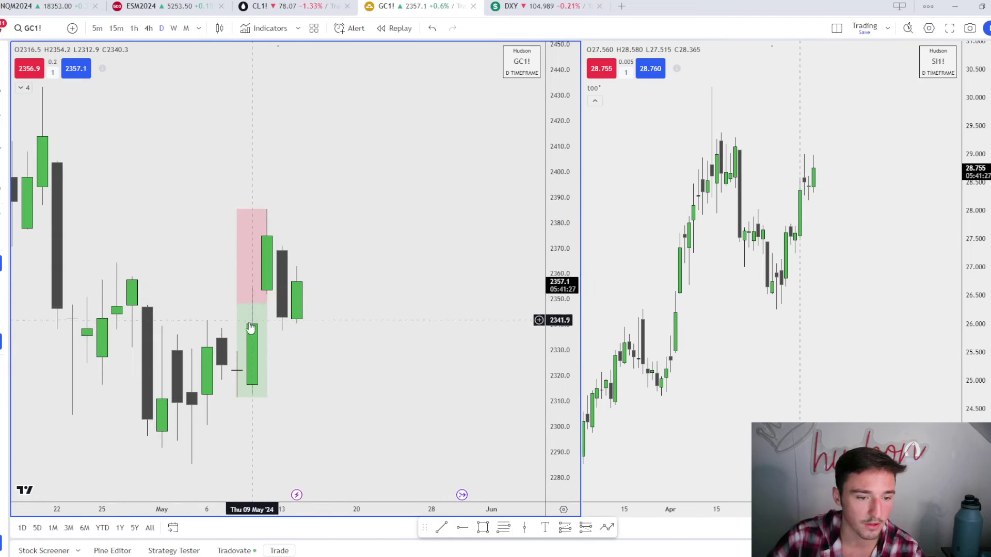
left_click(482, 528)
mouse_move(237, 351)
left_mouse_down()
mouse_move(265, 290)
mouse_move(371, 321)
left_mouse_up()
left_click(439, 507)
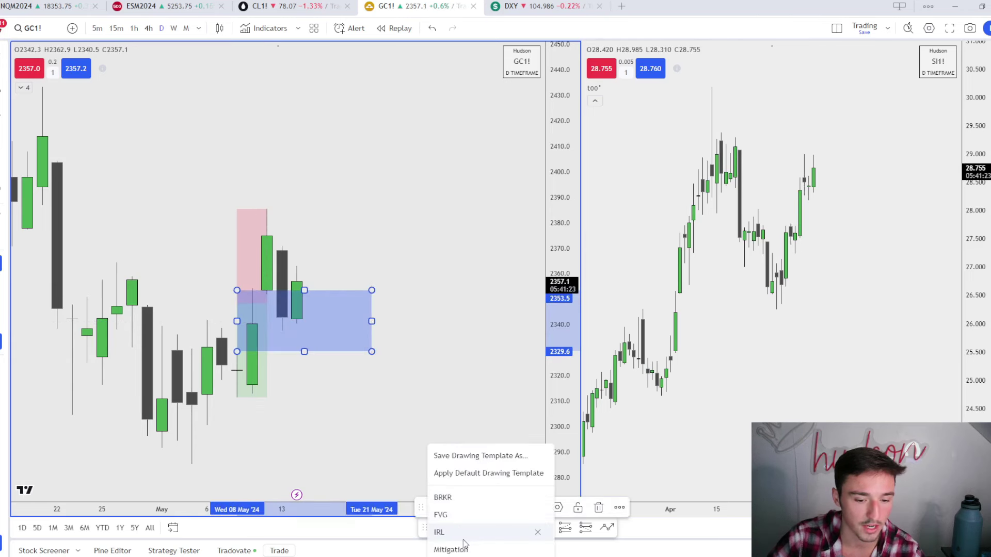
left_click(459, 534)
Step: Draw an ERL-styled line at the 2385.3 high
left_click(348, 236)
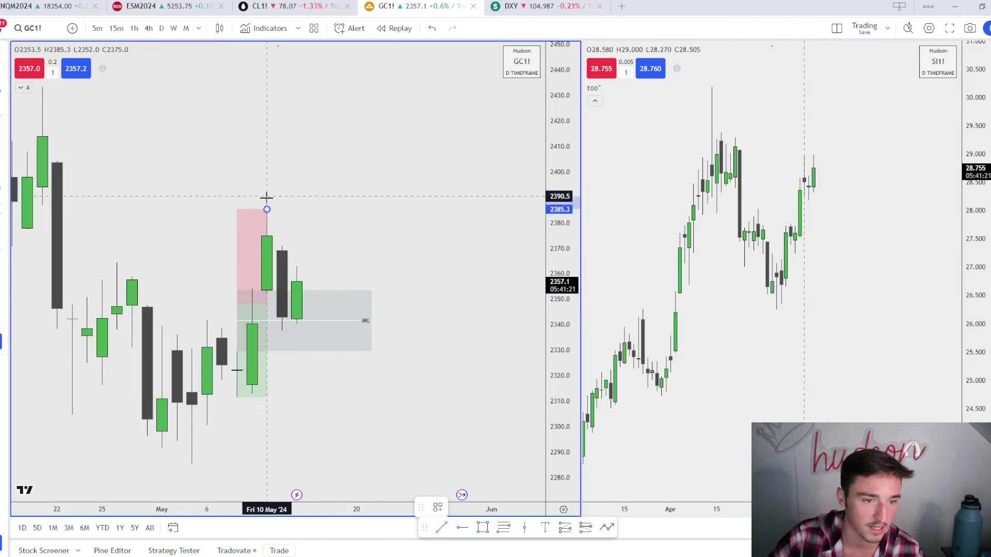
left_click(371, 209)
left_click(438, 507)
left_click(456, 534)
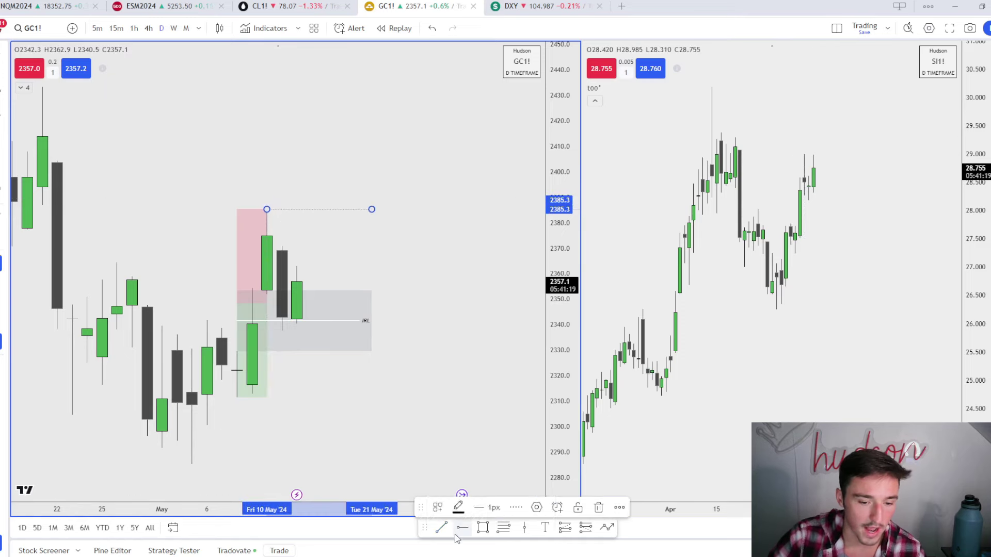
left_click(438, 354)
Step: Check gold on the weekly timeframe, then return to daily and pan to the recent candles
left_click(174, 28)
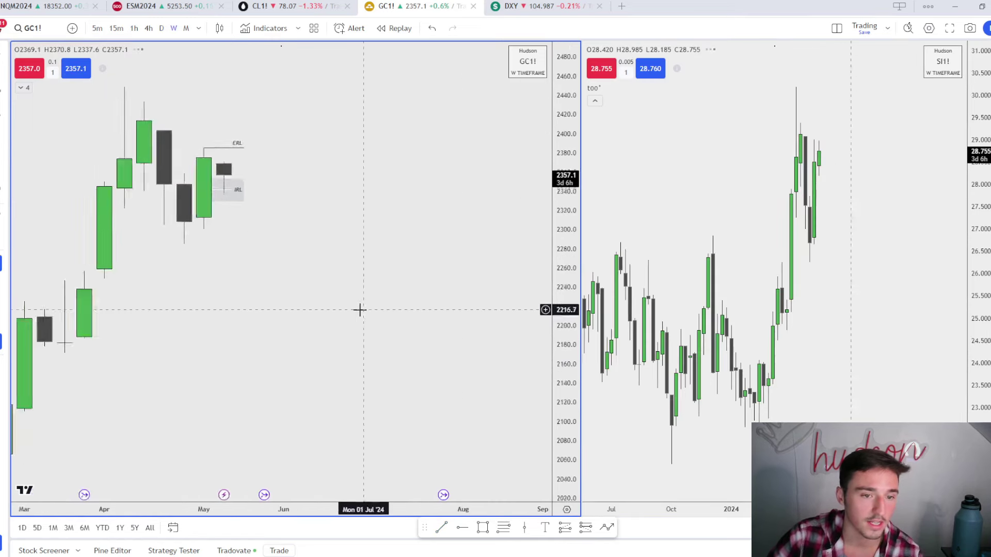
scroll(358, 310, "up", 5)
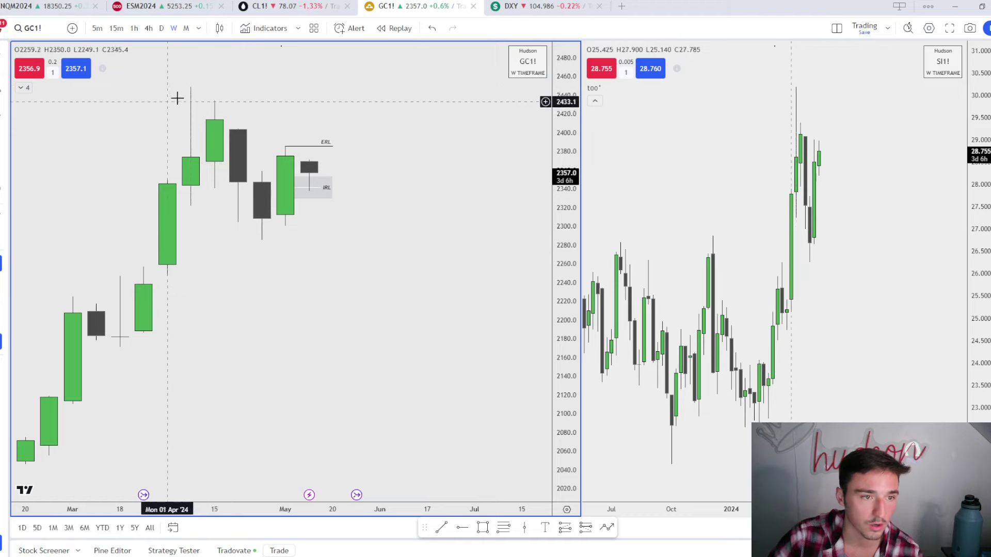
left_click(161, 27)
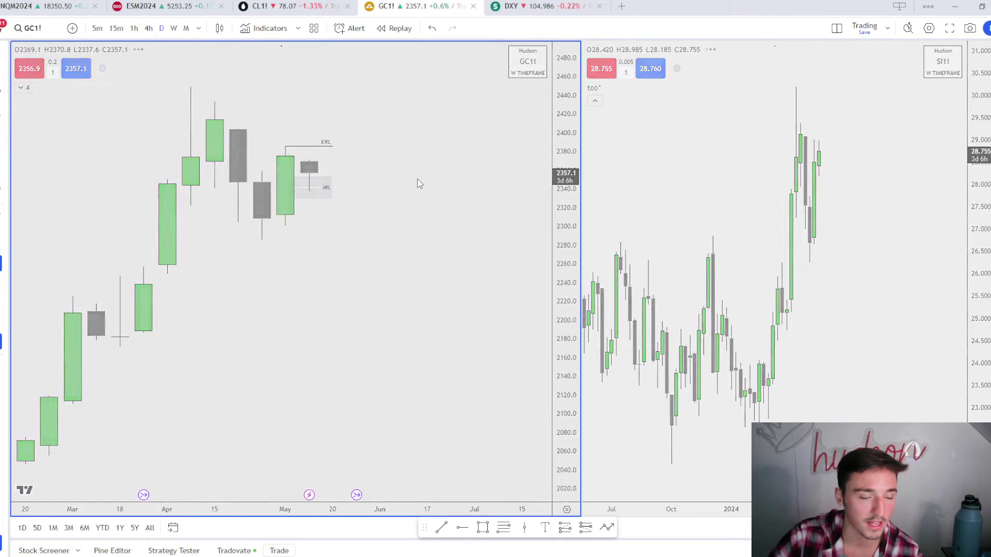
left_click_drag(287, 294, 350, 336)
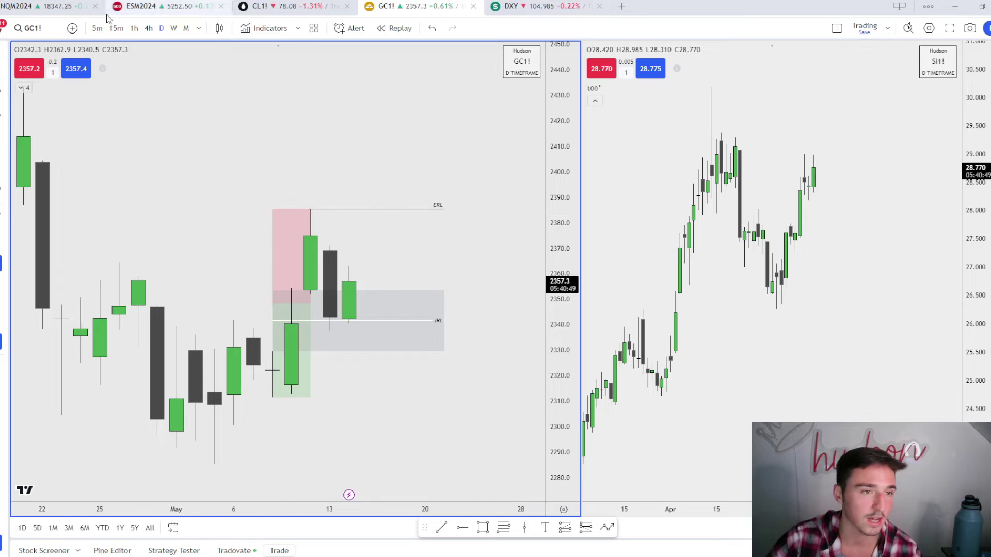
Step: Switch both charts to 1-hour and reset the gold chart view
left_click(134, 27)
right_click(387, 206)
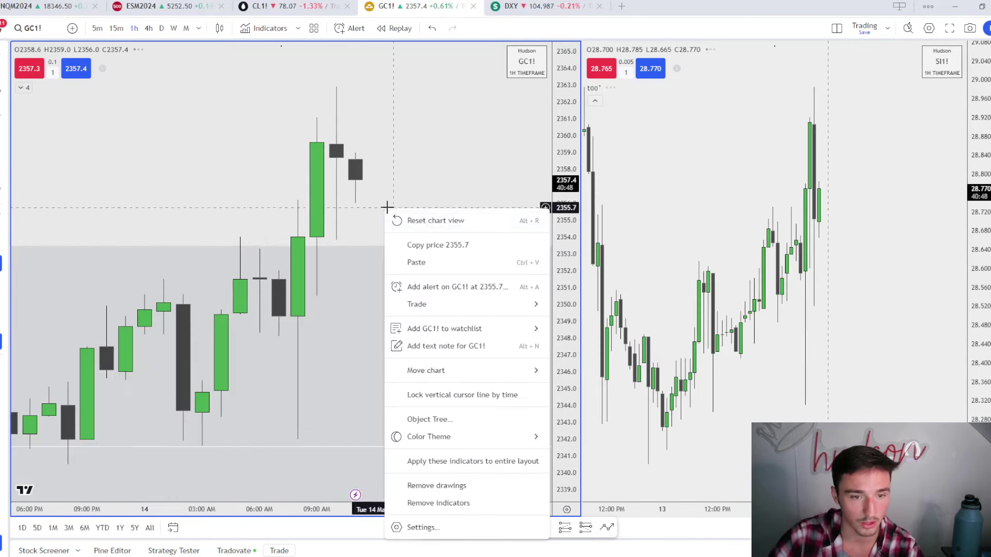
left_click(407, 217)
scroll(317, 371, "right", 5)
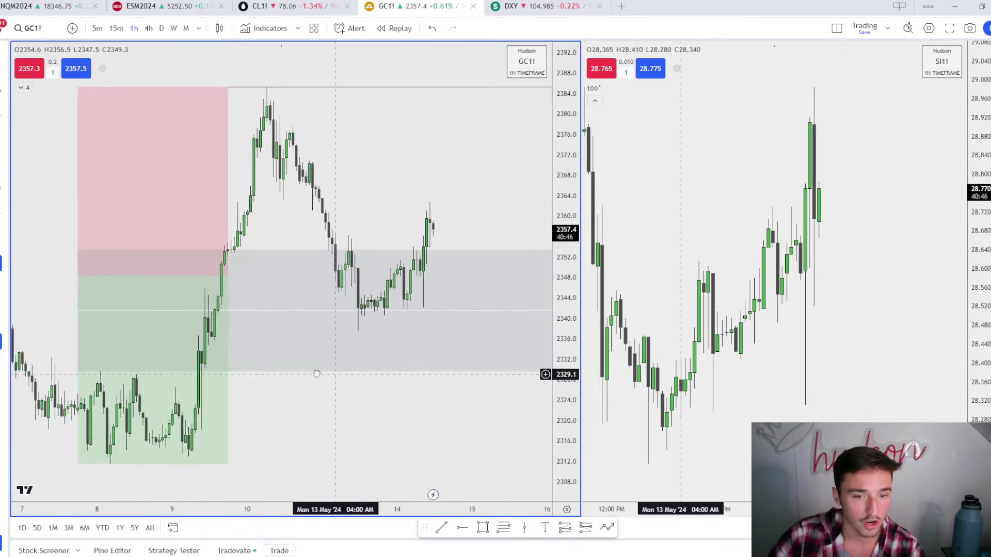
scroll(453, 356, "down", 5)
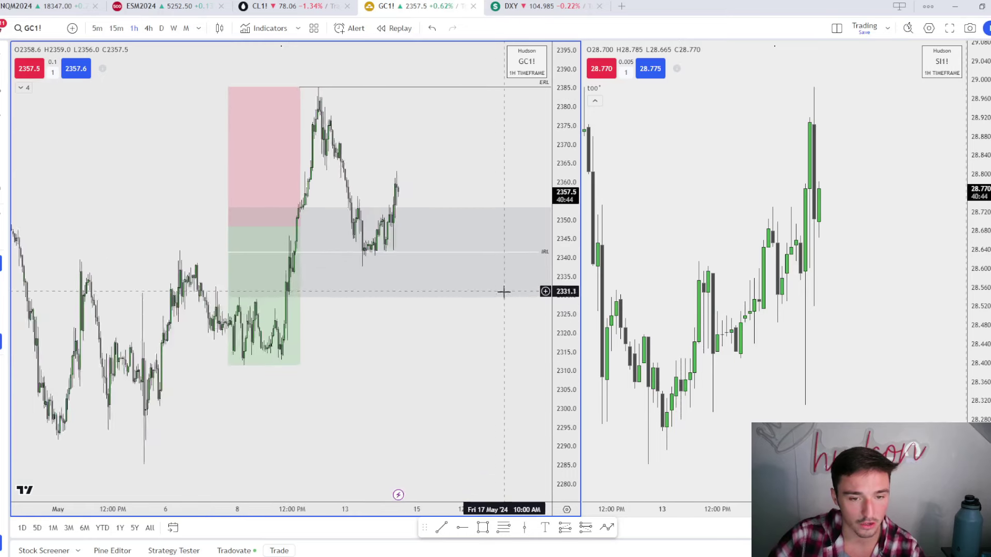
Step: Shorten the position box and move the ERL line's ends onto the swing high near 2385
left_click_drag(479, 252, 391, 252)
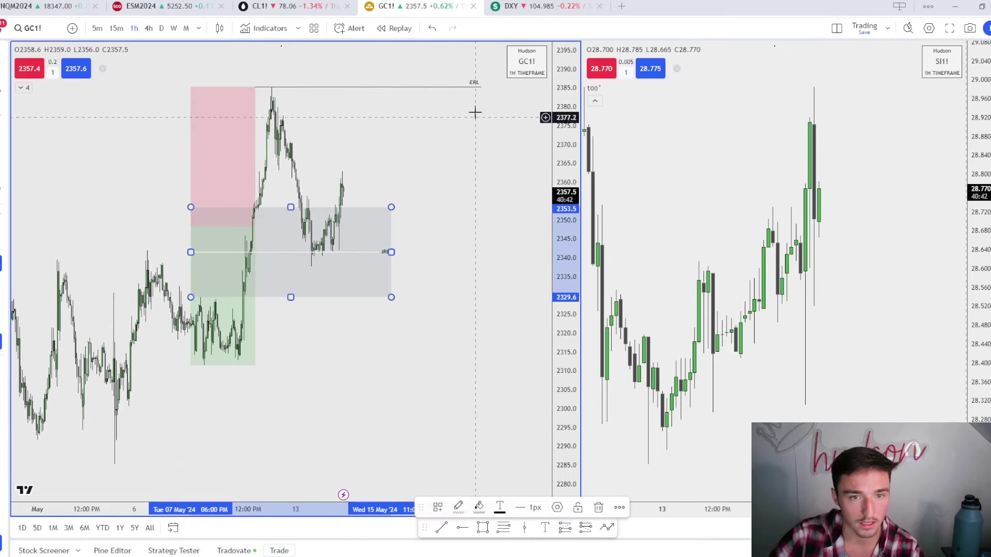
left_click_drag(481, 88, 389, 88)
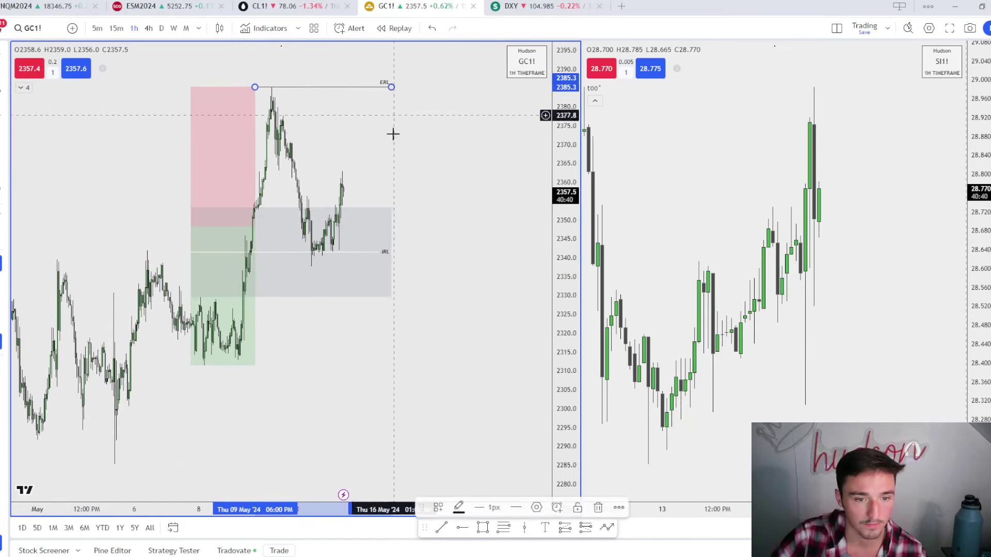
scroll(452, 349, "left", 5)
scroll(452, 349, "up", 5)
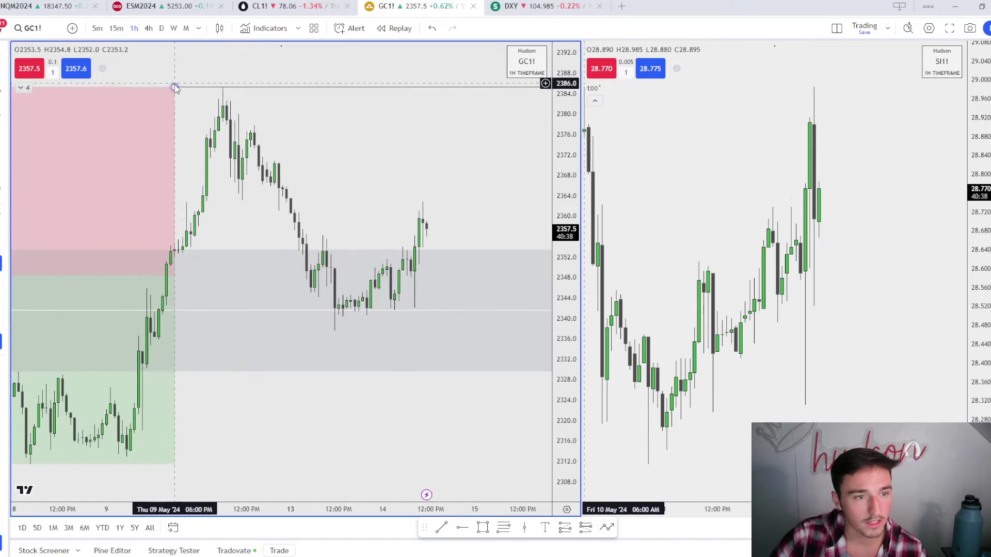
left_click_drag(177, 88, 221, 87)
scroll(260, 284, "right", 5)
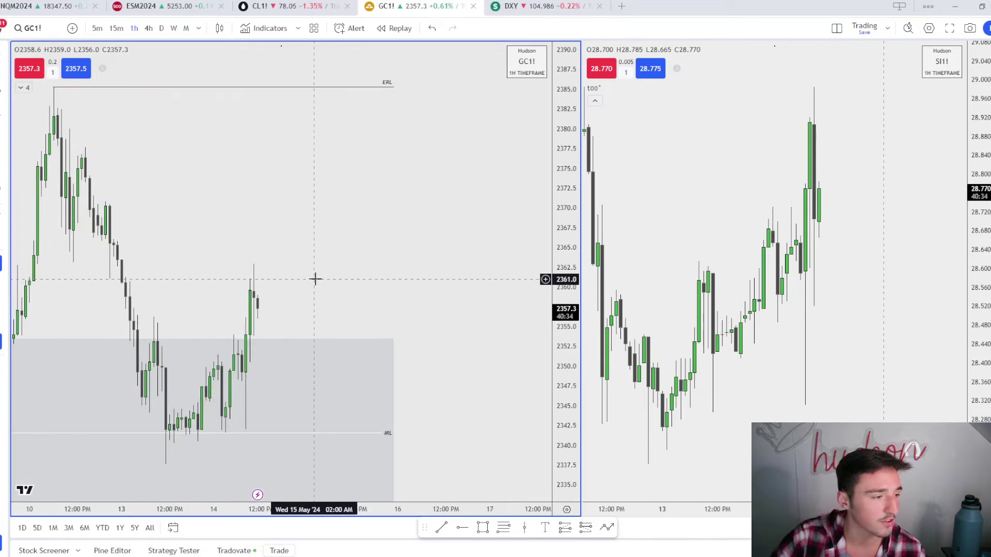
left_click_drag(315, 280, 420, 270)
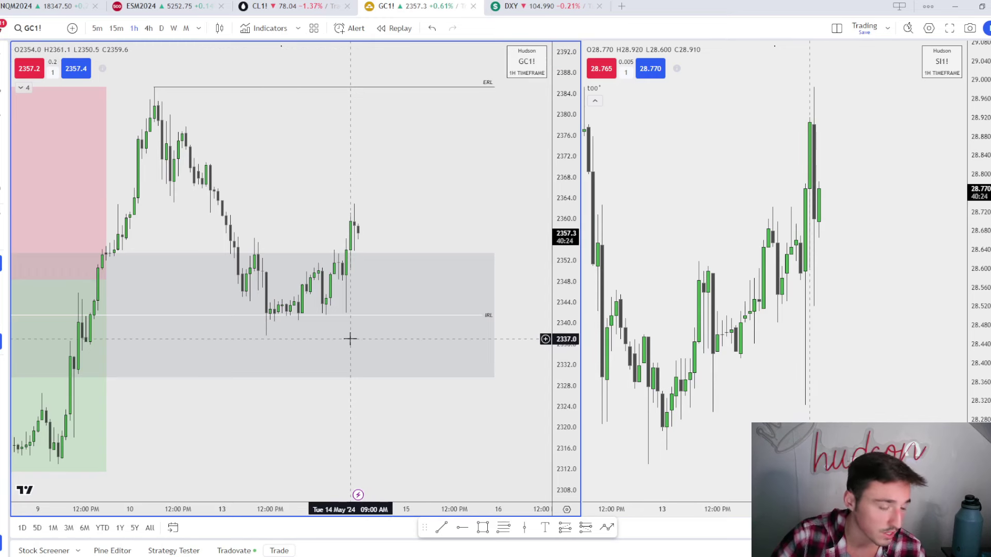
scroll(356, 361, "up", 3)
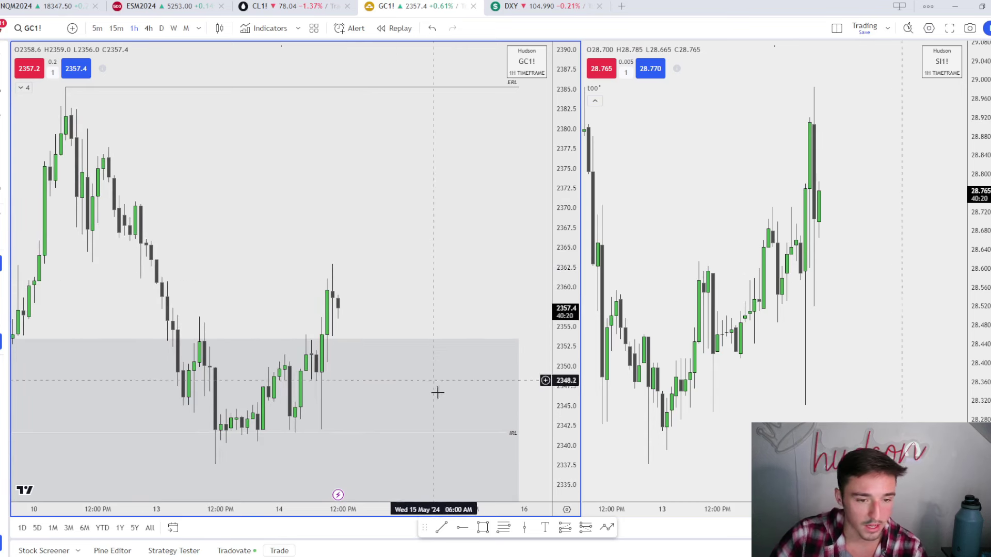
Step: Draw an SMT-styled trend line connecting the two gold lows near 2342
left_click(440, 528)
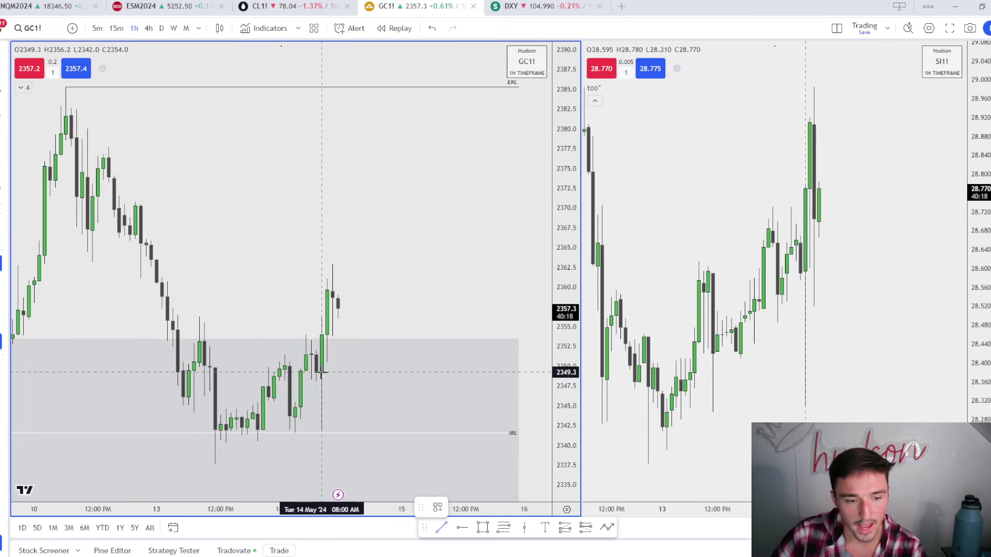
left_click(294, 434)
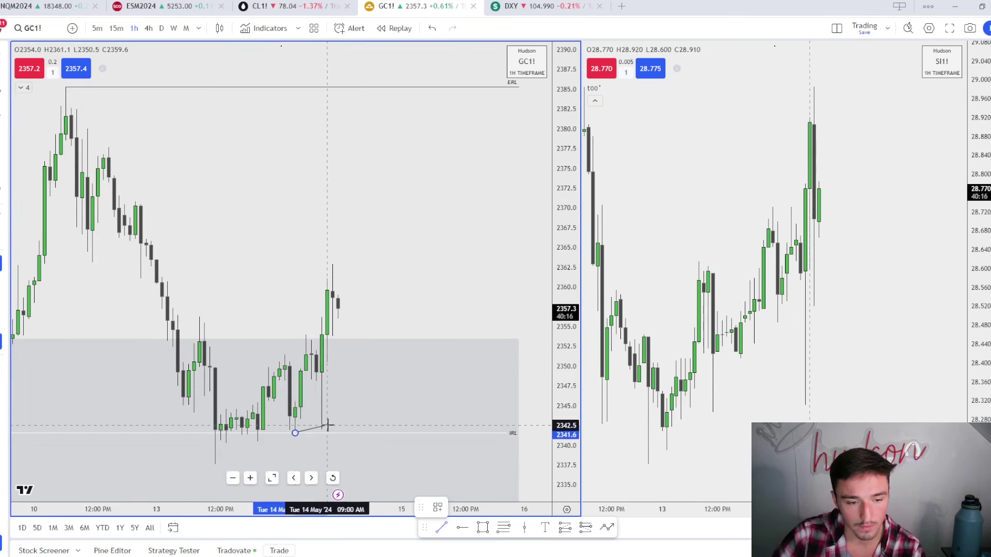
left_click(322, 430)
left_click(438, 508)
left_click(441, 549)
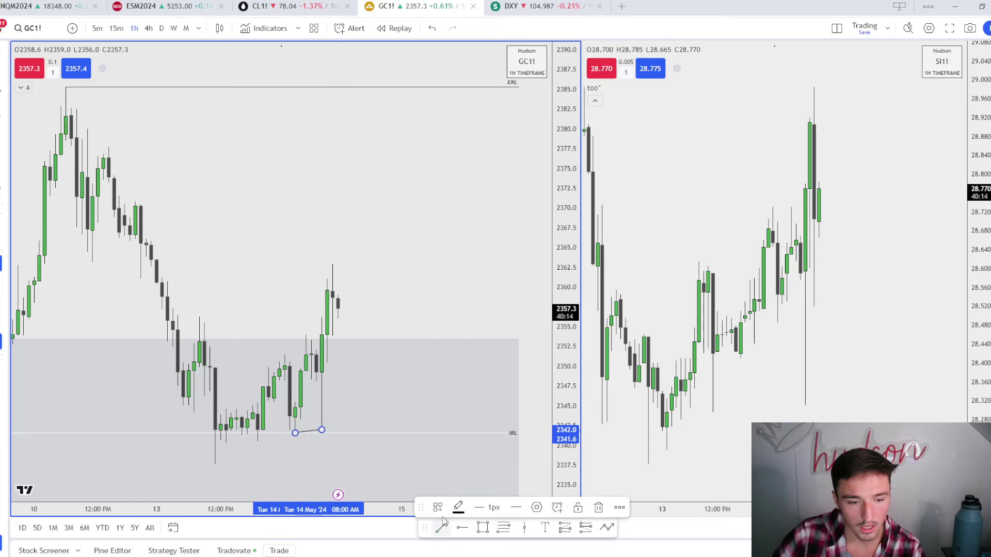
Step: Draw an SMT-styled trend line from silver's earlier low to its lower low
scroll(320, 465, "right", 2)
left_click(443, 527)
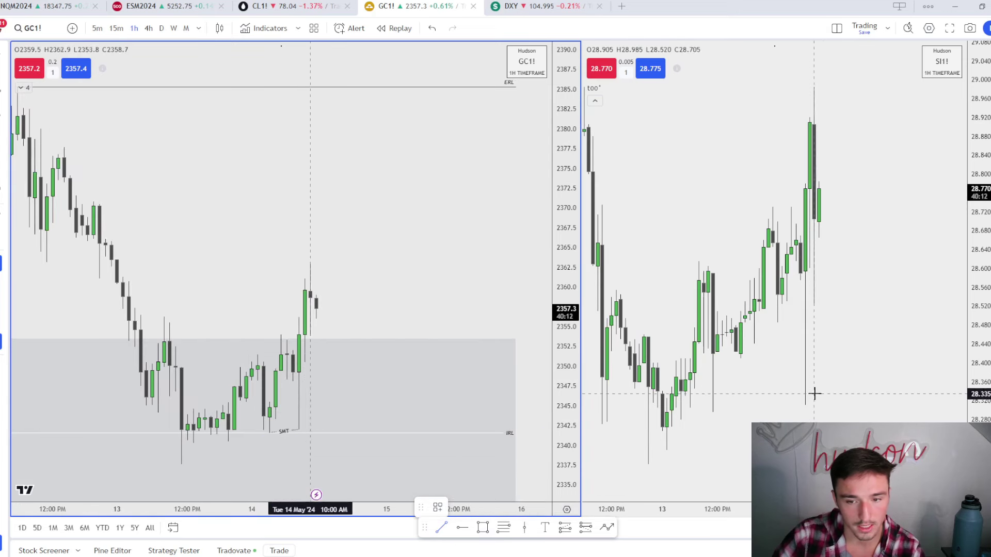
left_click(777, 323)
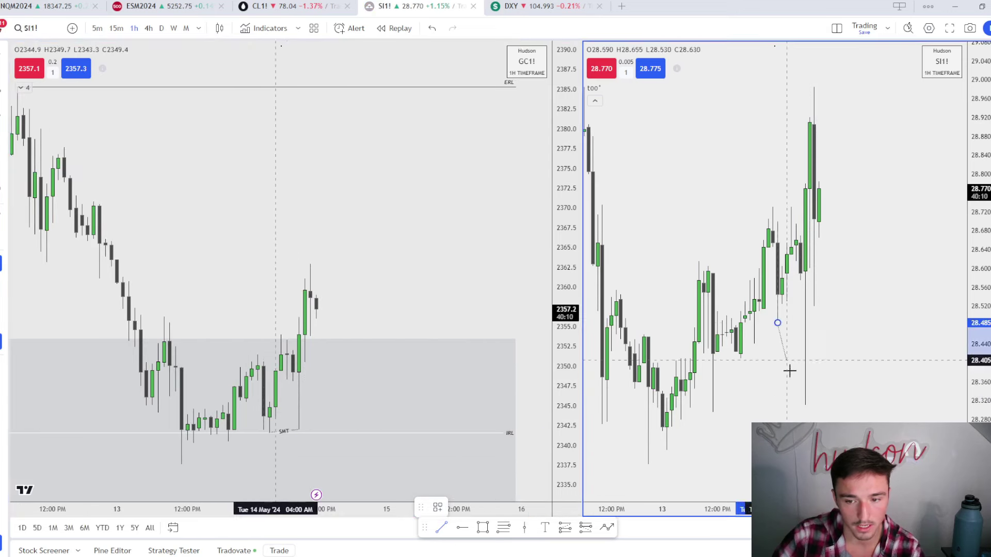
left_click(806, 406)
left_click(437, 508)
left_click(441, 550)
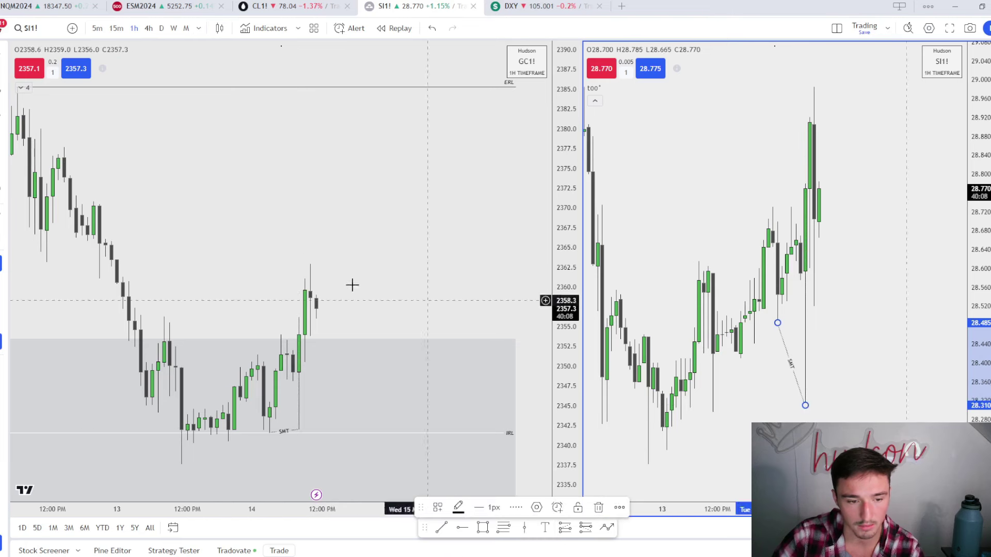
Step: Label the gold line SMT SILVER and maximize the gold chart with Alt+Enter
left_click(290, 430)
left_click(537, 508)
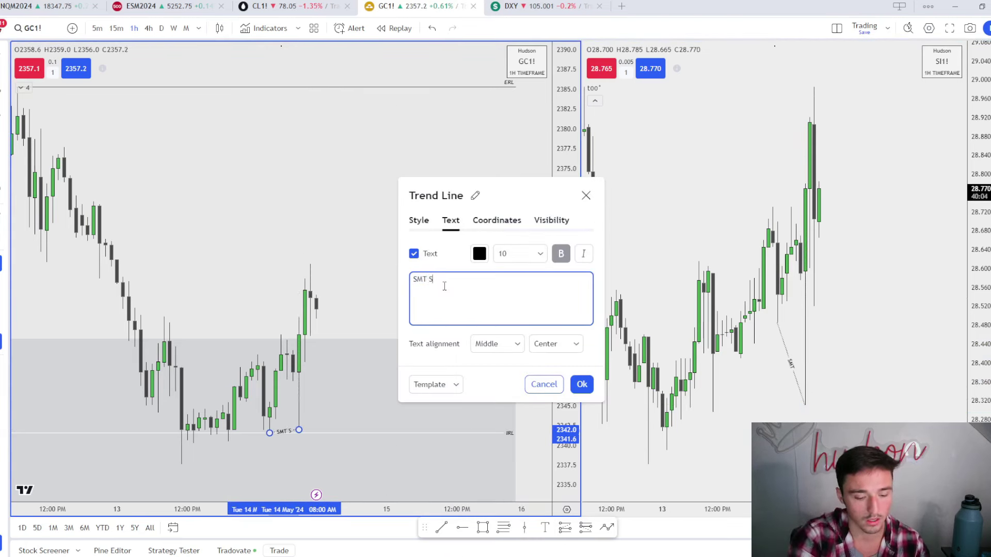
left_click(581, 385)
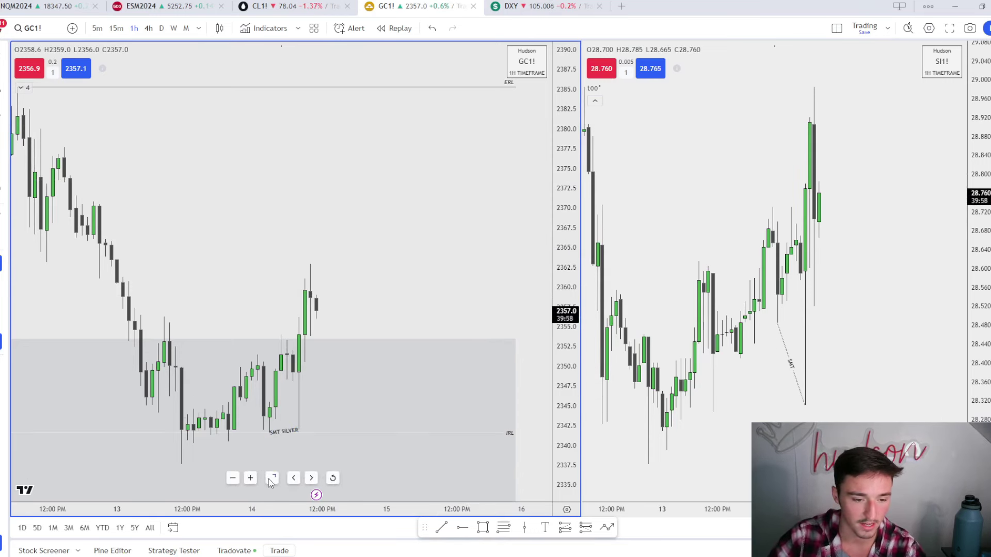
key("alt+Return")
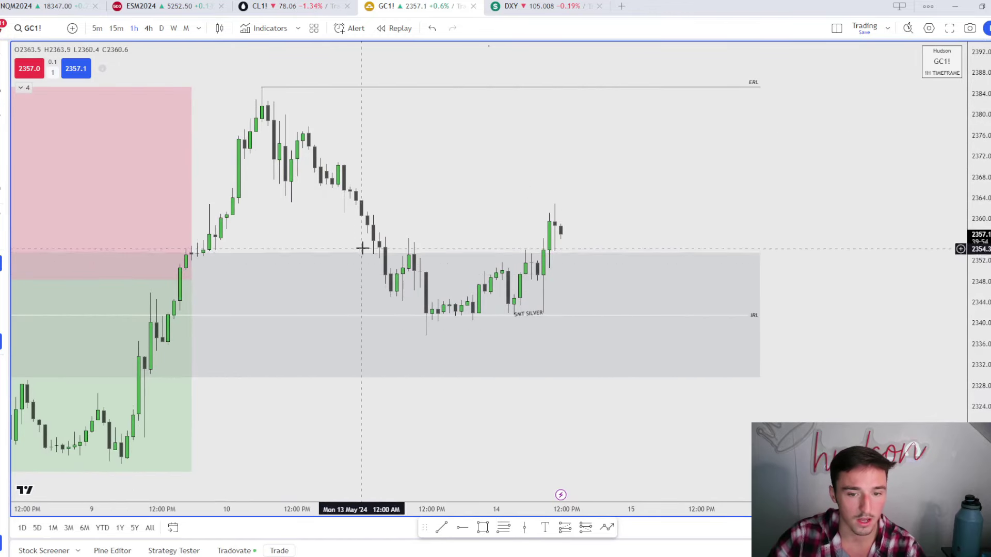
Step: On 5-minute bars, refit the SMT SILVER line's ends to the lows and delete the grey zone
scroll(521, 382, "up", 1)
scroll(522, 413, "up", 2)
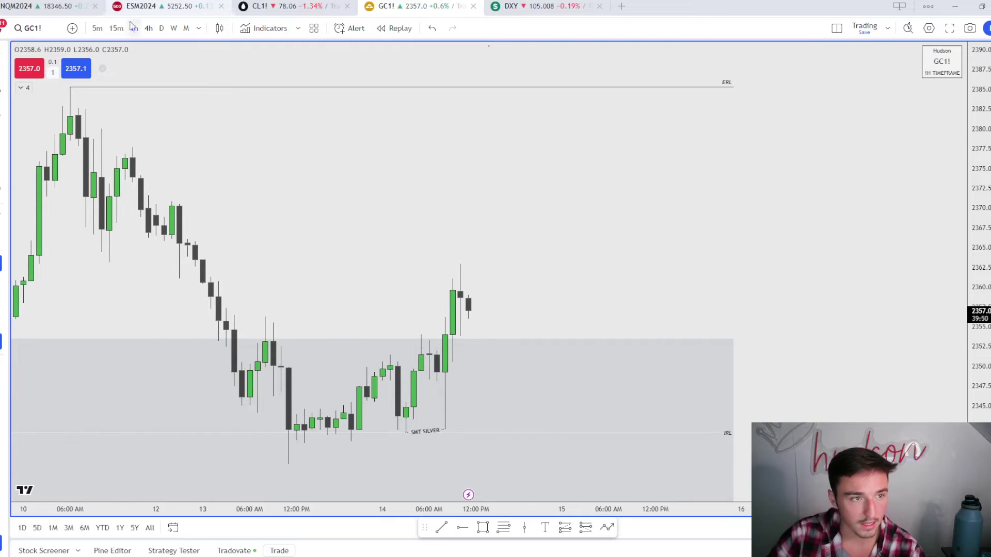
left_click(98, 28)
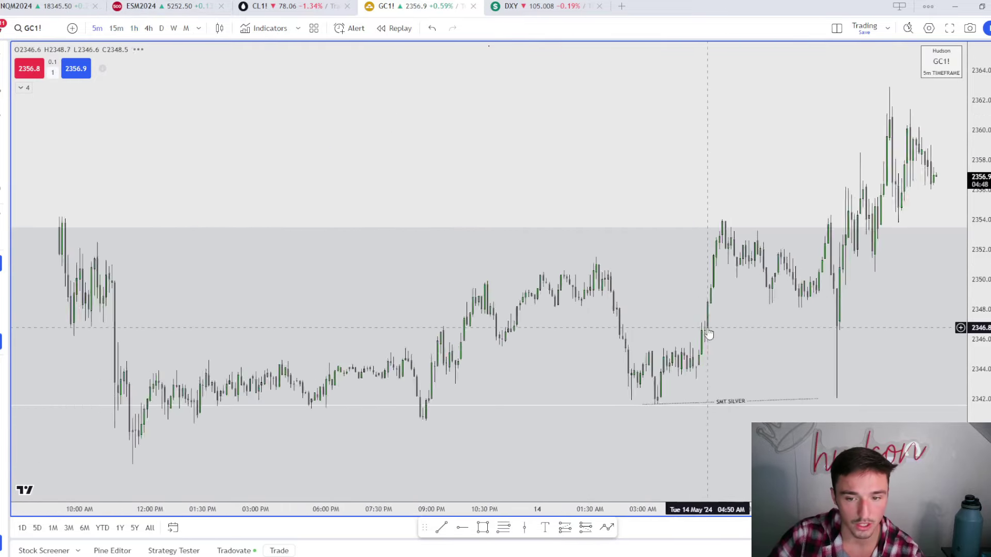
left_click_drag(704, 404, 716, 405)
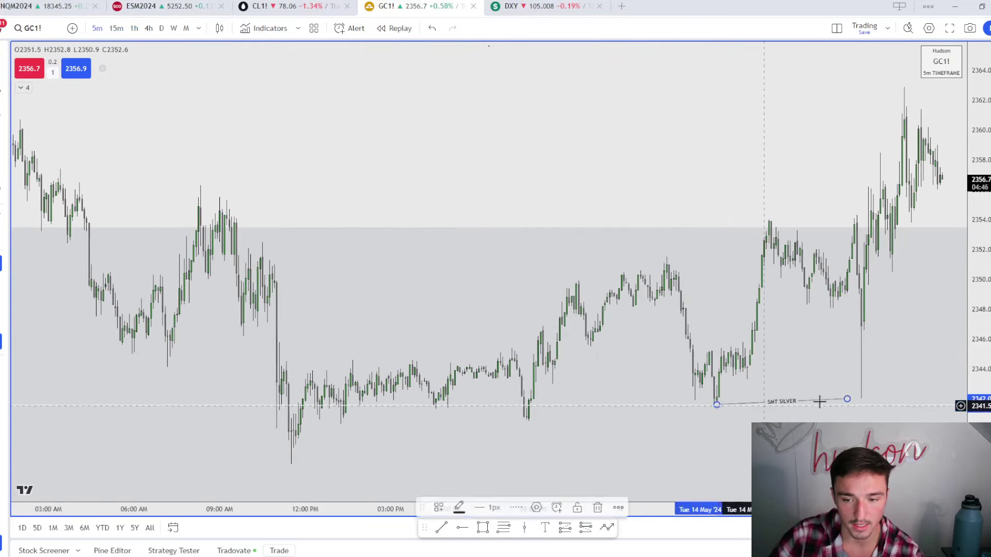
left_click_drag(846, 400, 861, 399)
left_click(704, 231)
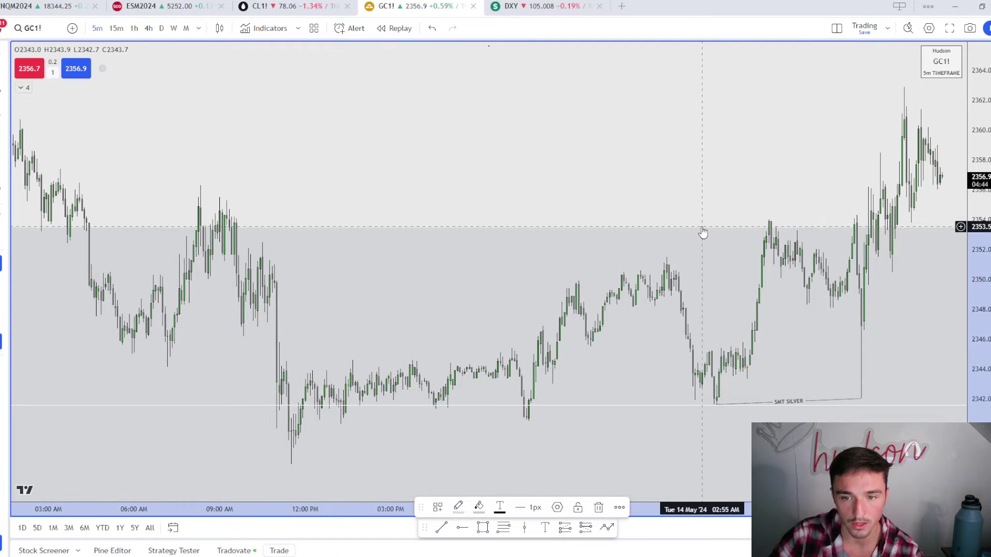
key("Delete")
Step: Back on 1-hour, draw a small box from about 2345.5 to 2349.4 above SMT SILVER
left_click(134, 29)
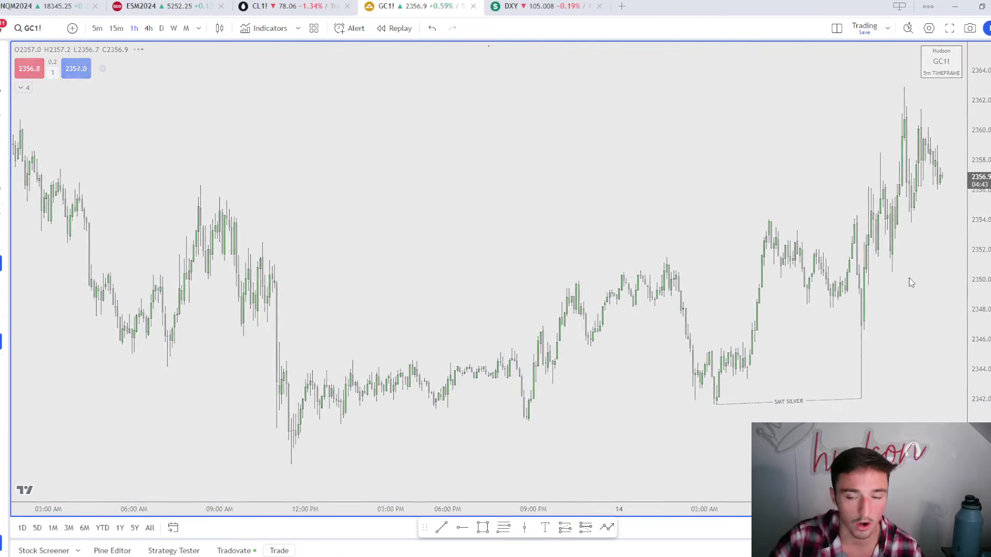
scroll(854, 301, "up", 5)
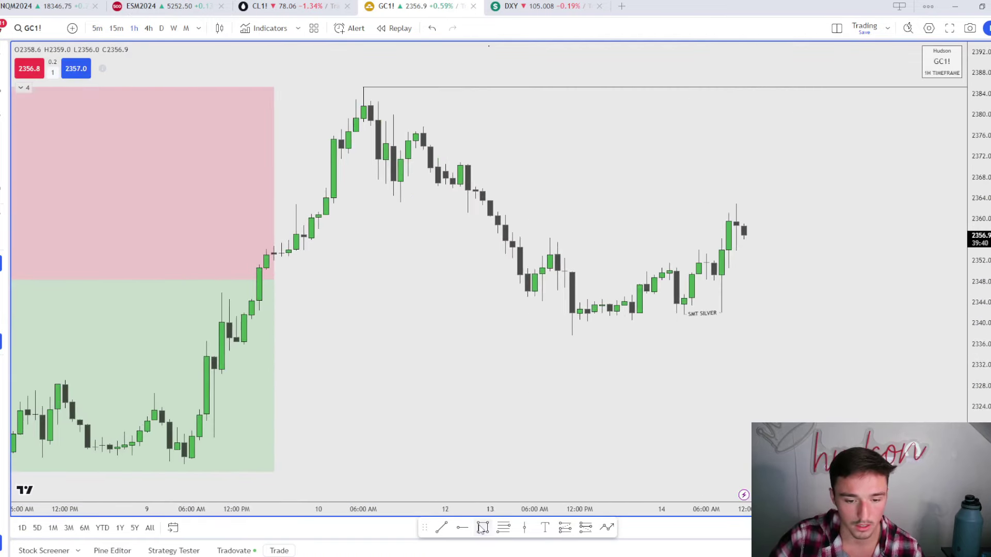
mouse_move(677, 295)
left_mouse_down()
mouse_move(699, 275)
mouse_move(681, 285)
mouse_move(751, 284)
left_mouse_up()
Step: Apply the pink FVG template to the box and stretch it further right
left_click(442, 509)
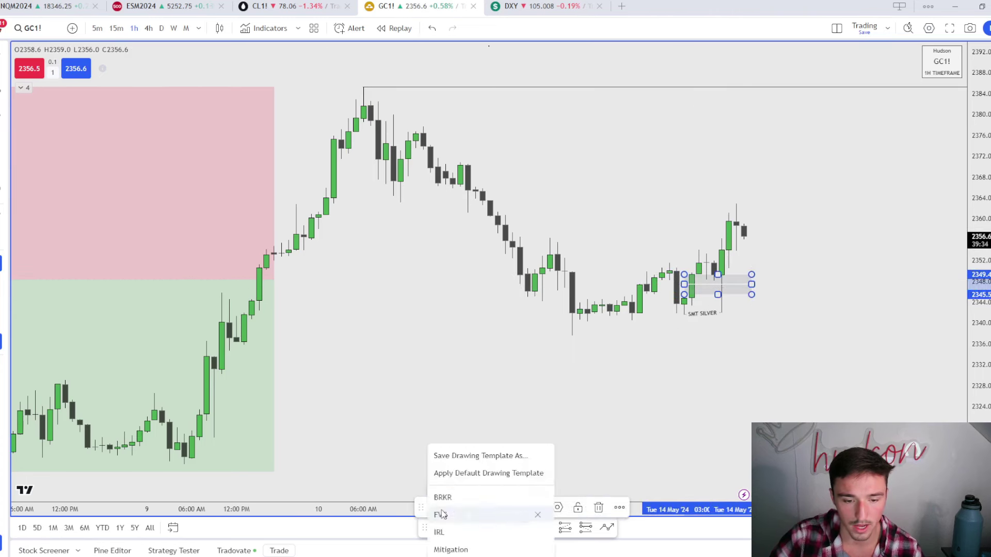
left_click(440, 514)
scroll(774, 300, "right", 2)
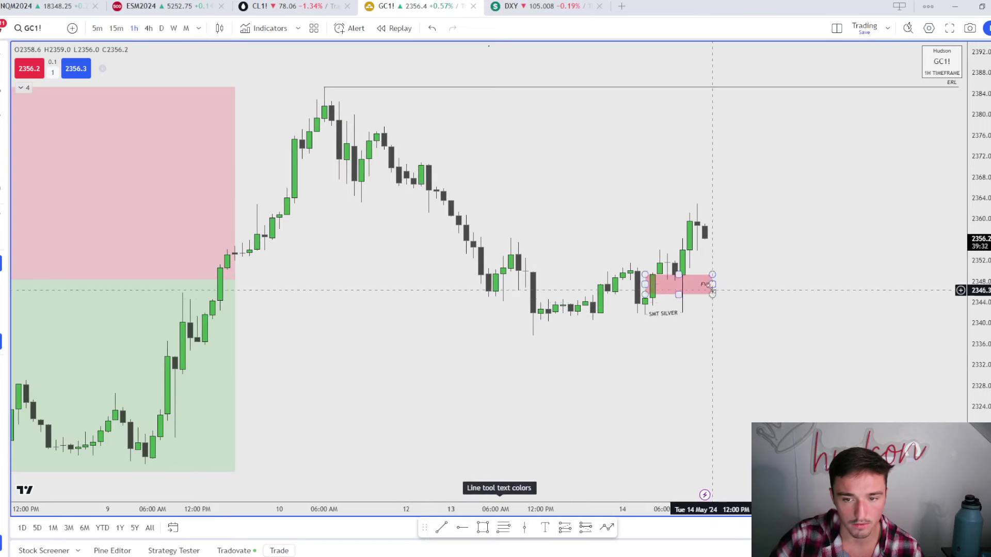
left_click_drag(712, 285, 723, 284)
left_click(800, 299)
Step: Draw a horizontal line from the earlier swing high across to the latest candles
scroll(619, 279, "right", 4)
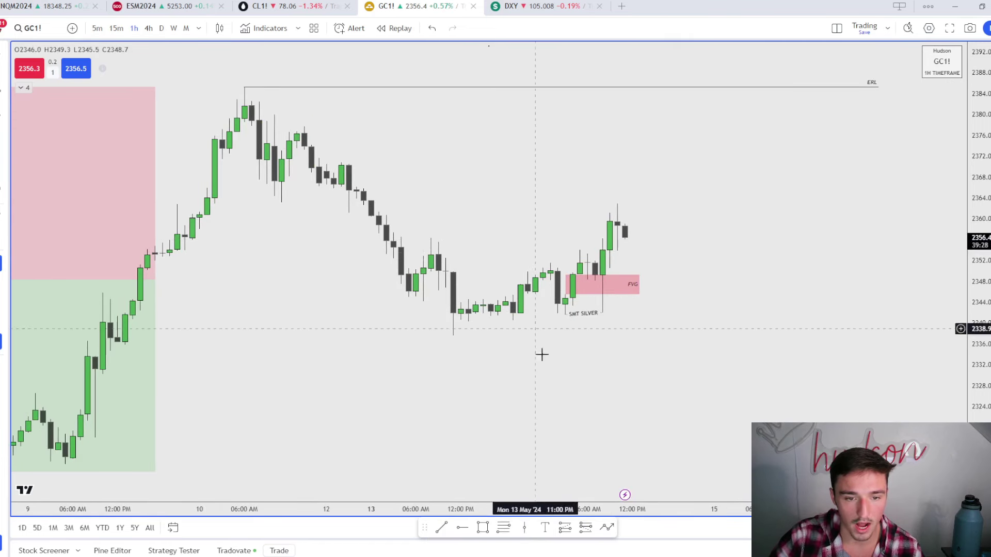
left_click(431, 238)
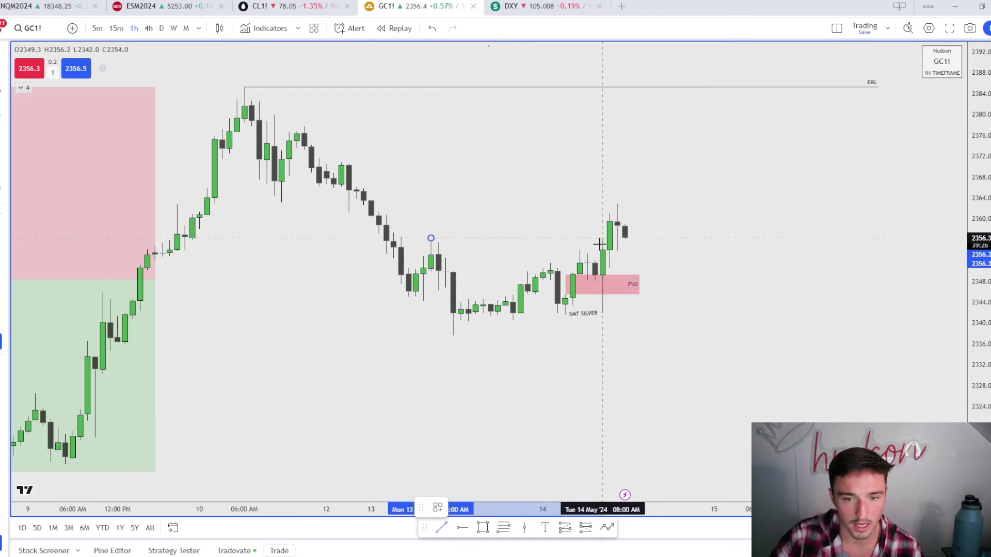
left_click(607, 238)
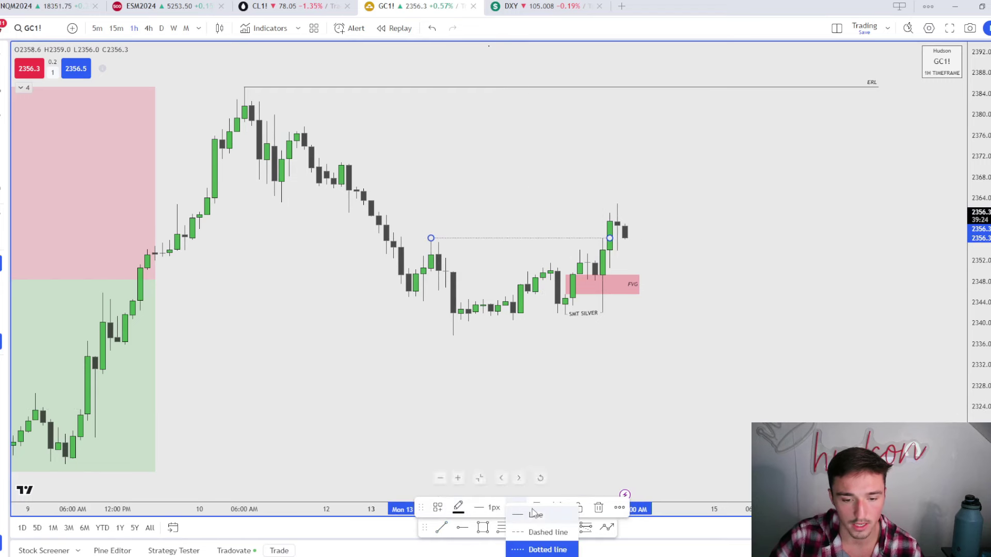
left_click(694, 400)
Step: Switch to 5-minute bars and enable Executions in the chart's Trading settings
left_click(97, 28)
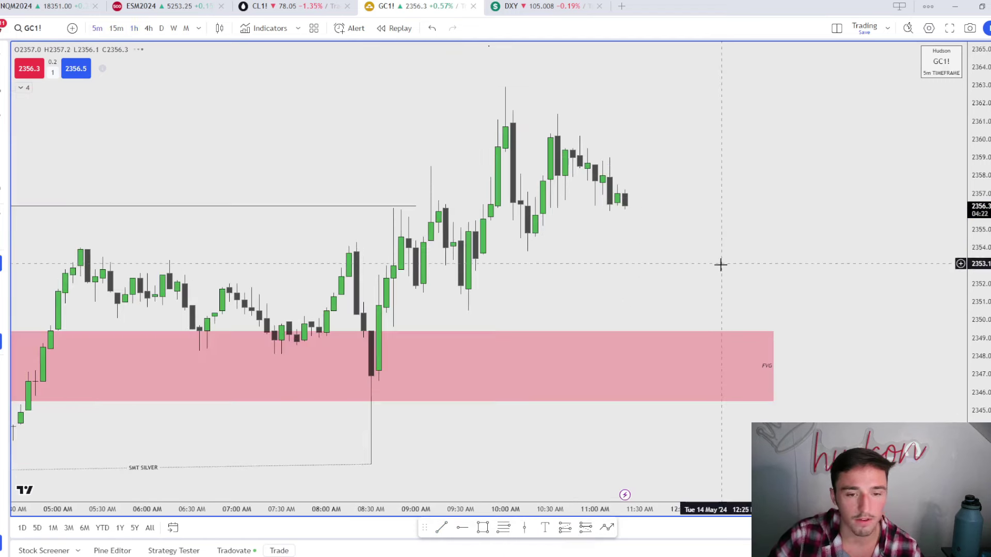
mouse_move(723, 261)
left_mouse_down()
mouse_move(785, 258)
mouse_move(739, 253)
left_mouse_up()
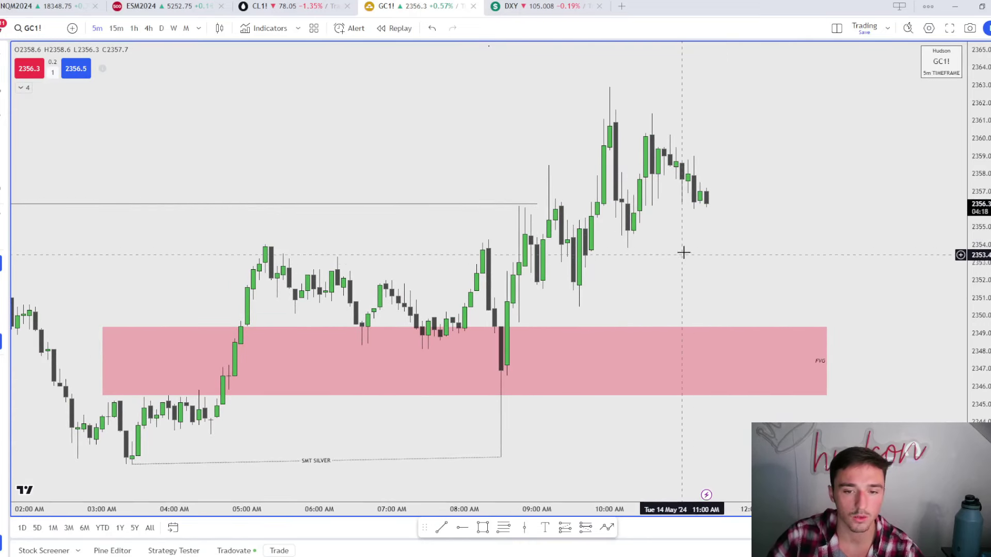
right_click(684, 252)
left_click(703, 546)
left_click(496, 380)
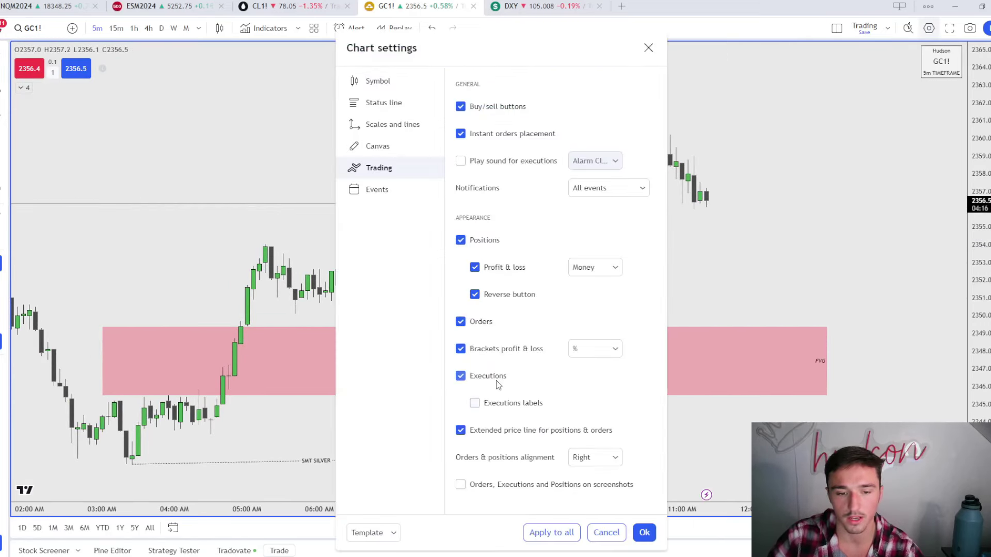
left_click(644, 532)
Step: Draw a horizontal trend line near 2354 and pan to frame the recent bars
left_click_drag(567, 255, 534, 258)
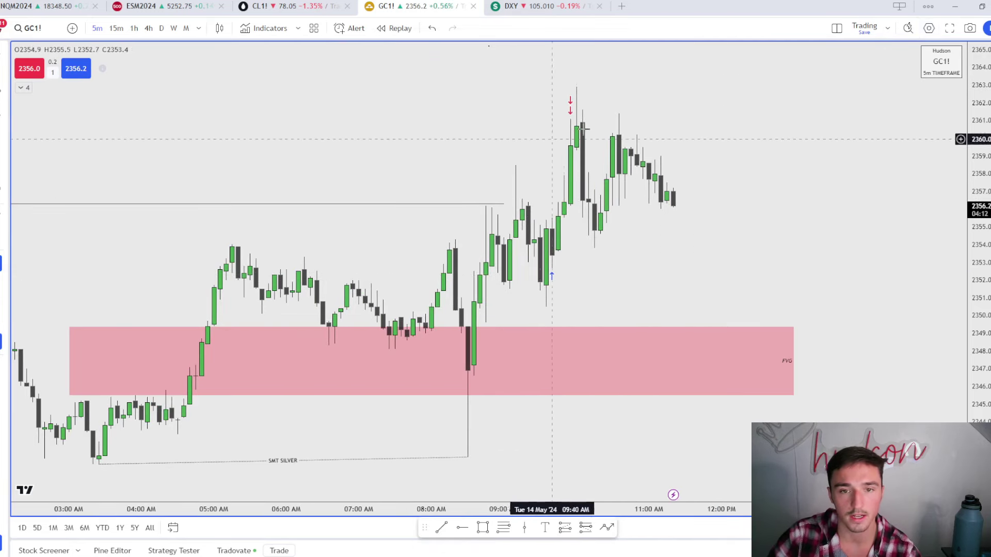
scroll(743, 155, "right", 3)
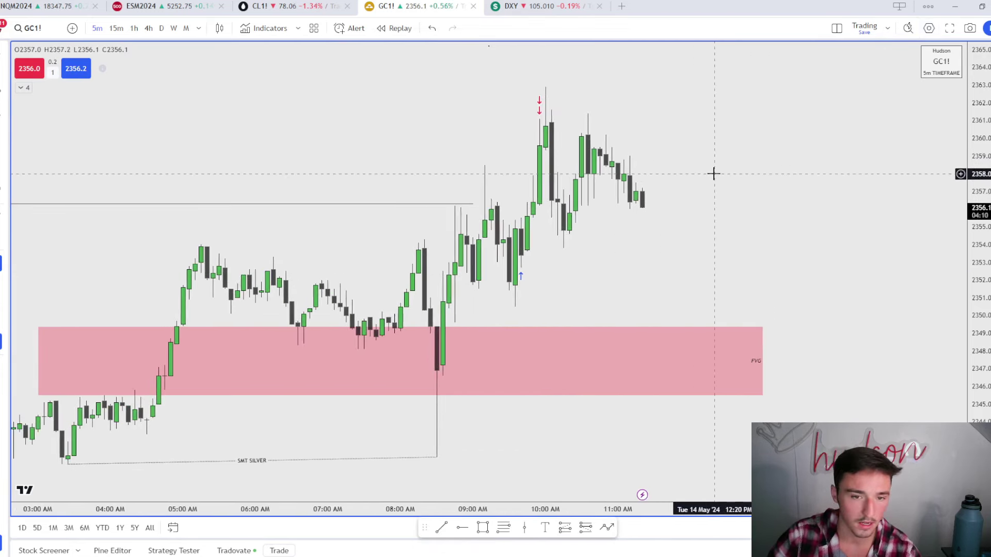
scroll(748, 316, "left", 2)
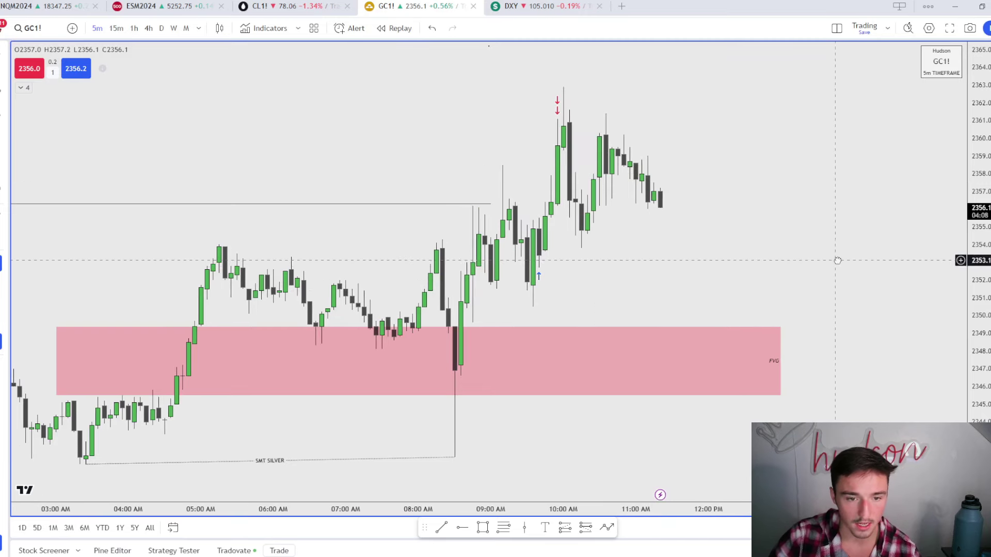
left_click(445, 526)
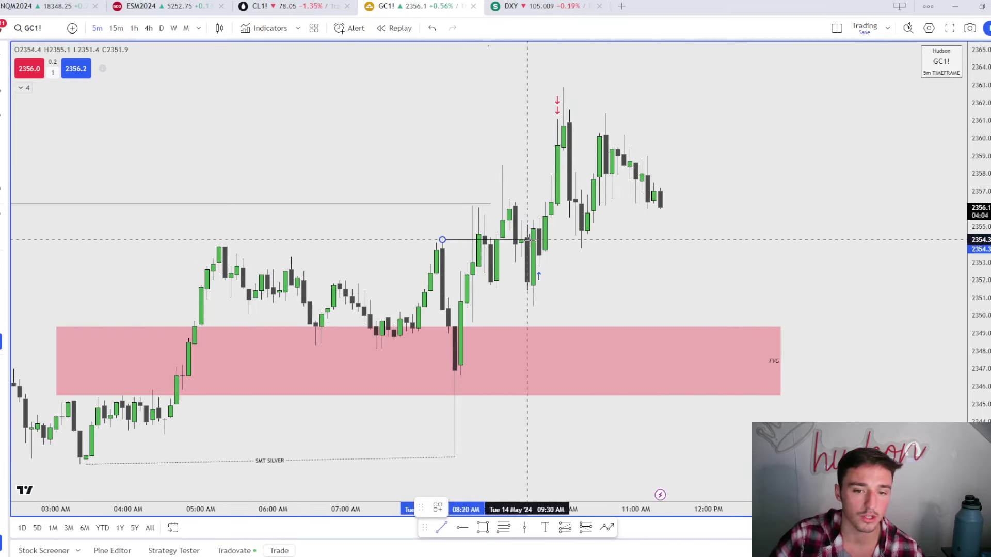
left_click(542, 239)
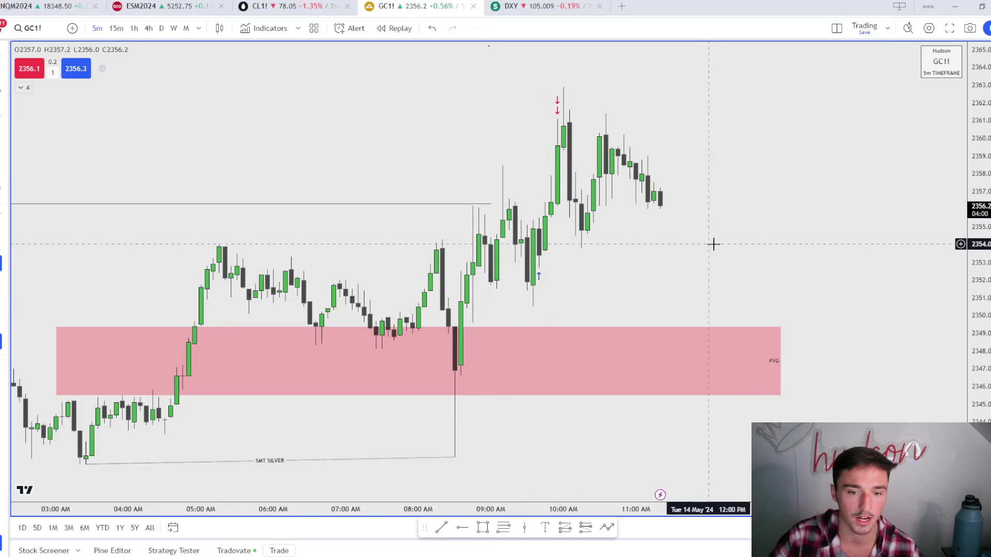
left_click_drag(702, 244, 673, 244)
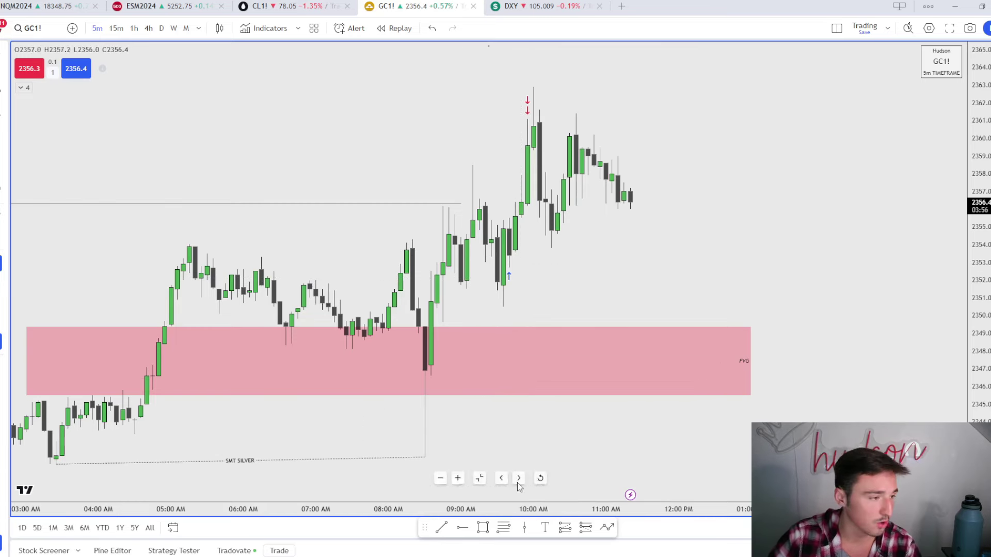
left_click_drag(614, 254, 669, 254)
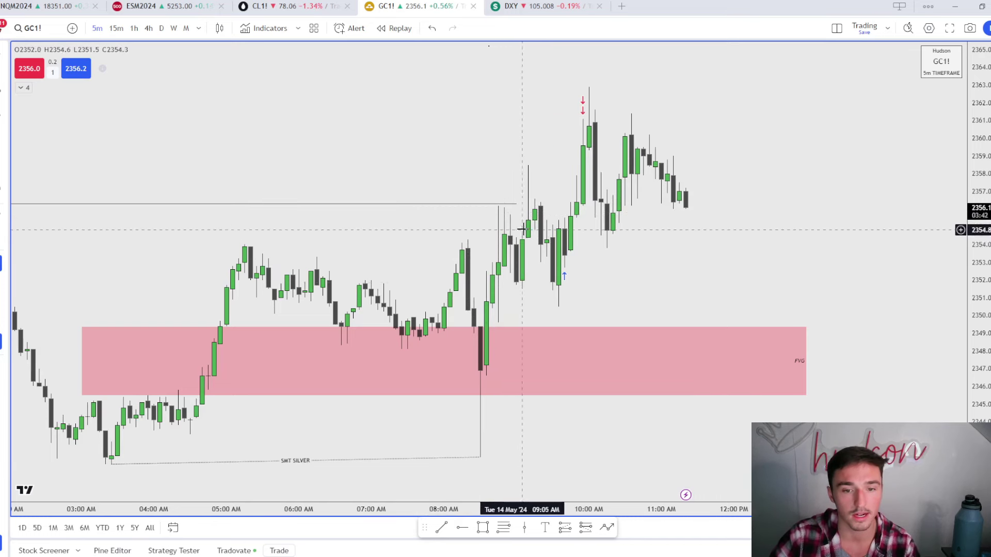
Step: Draw a short horizontal line at the 2351.5 candle low labelled ITL
left_click_drag(661, 461, 622, 456)
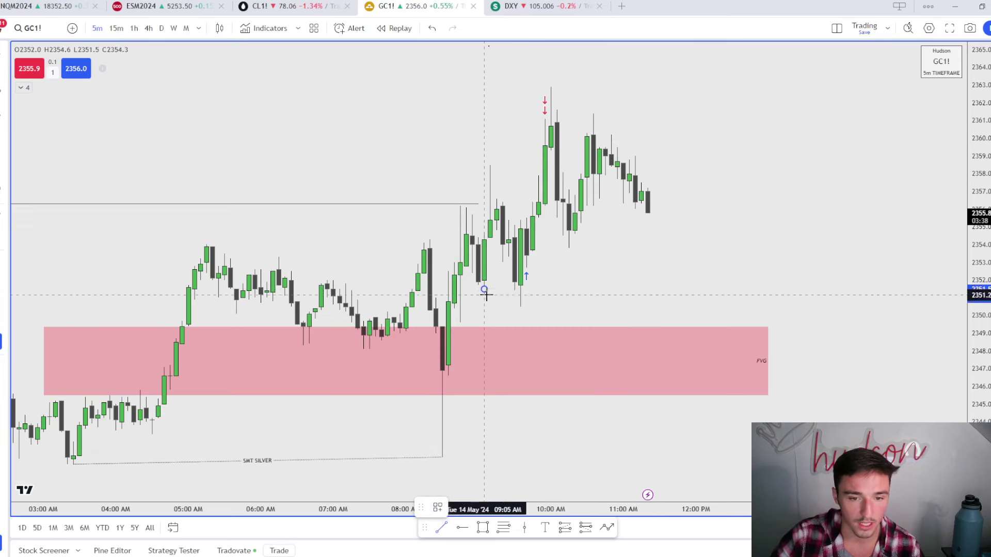
left_click_drag(486, 295, 540, 295)
left_click(536, 508)
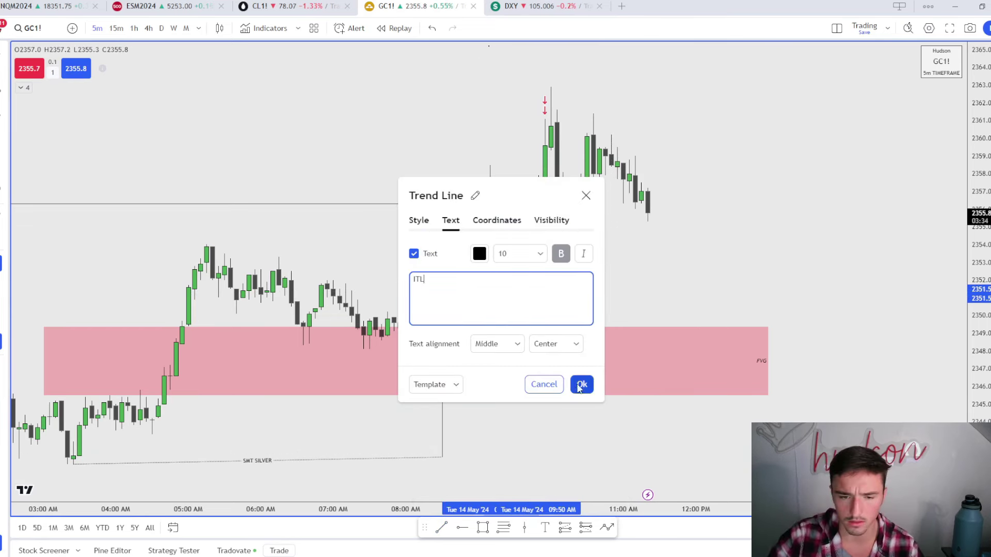
left_click(580, 385)
Step: Align the ITL label to the top of the line
double_click(531, 288)
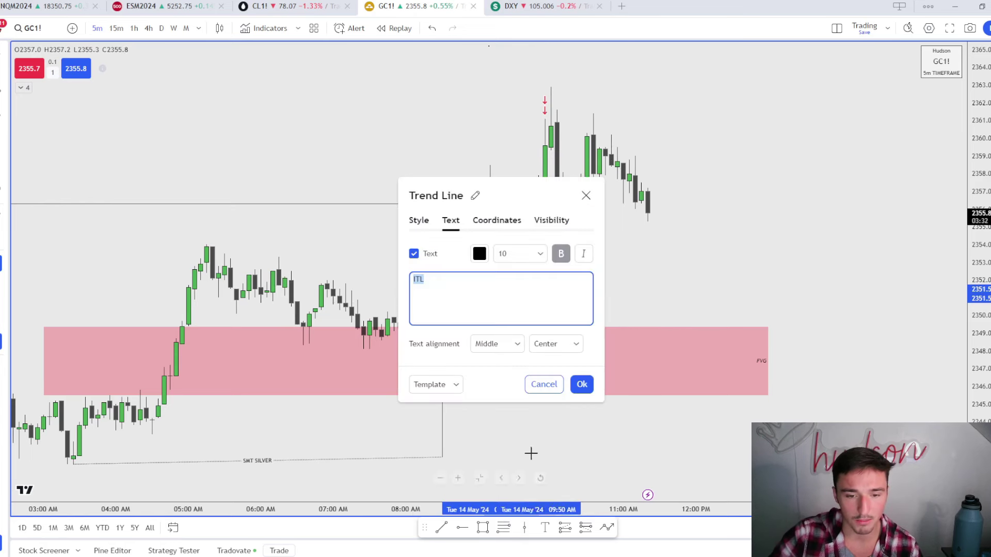
left_click(505, 344)
left_click(518, 365)
left_click(555, 344)
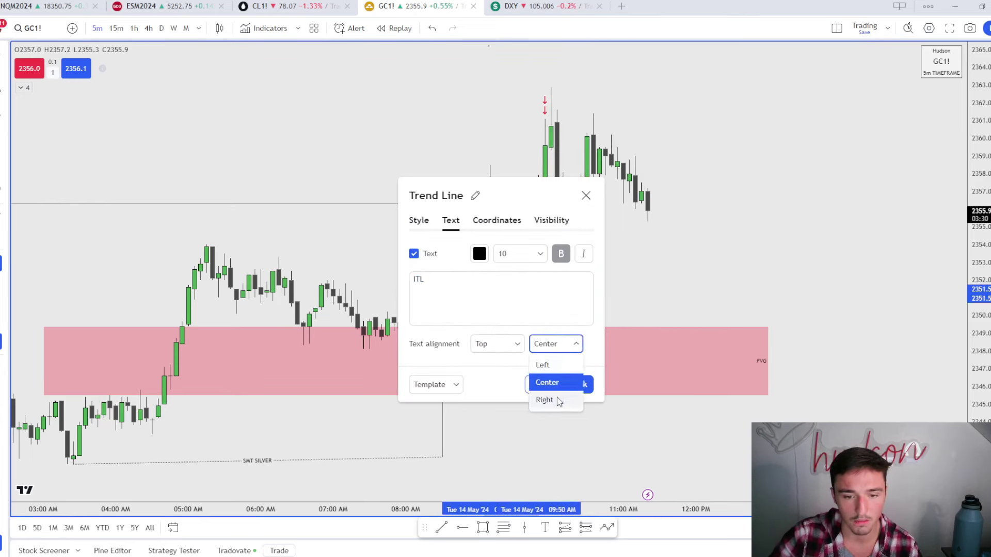
left_click(498, 344)
left_click(578, 385)
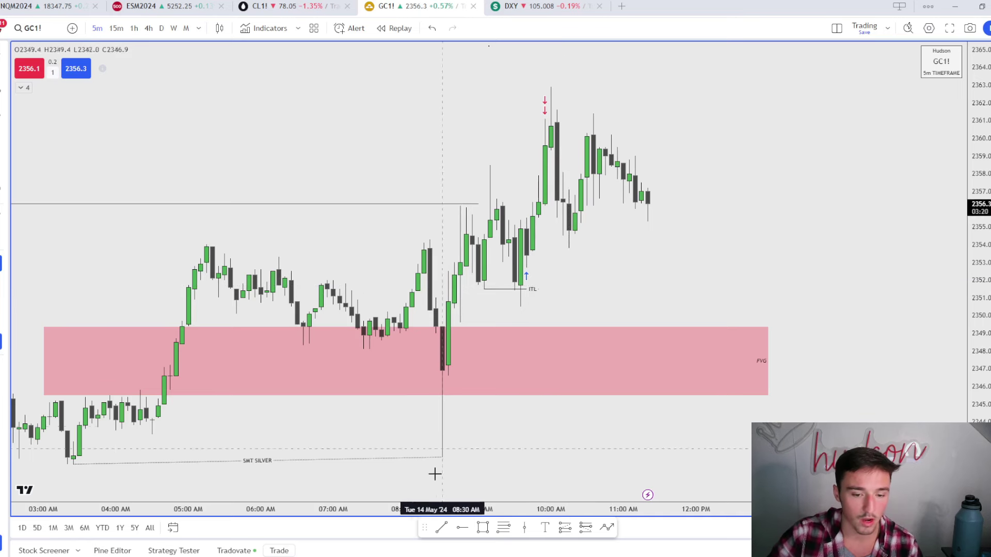
Step: Draw a short line near 2354.5 with the + OB template and trim its right end slightly
left_click_drag(514, 237, 575, 238)
left_click(438, 508)
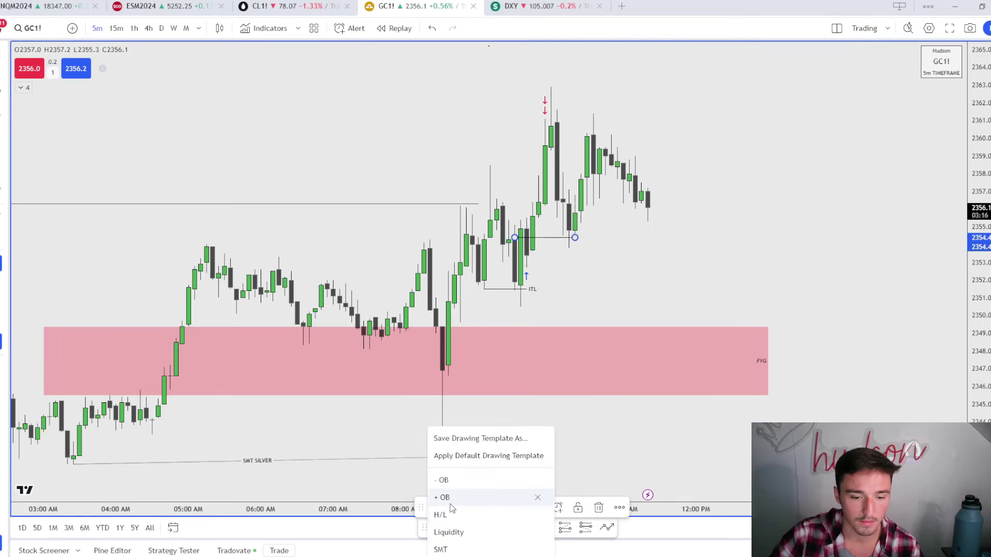
left_click(446, 495)
left_click(625, 230)
left_click_drag(575, 238, 563, 238)
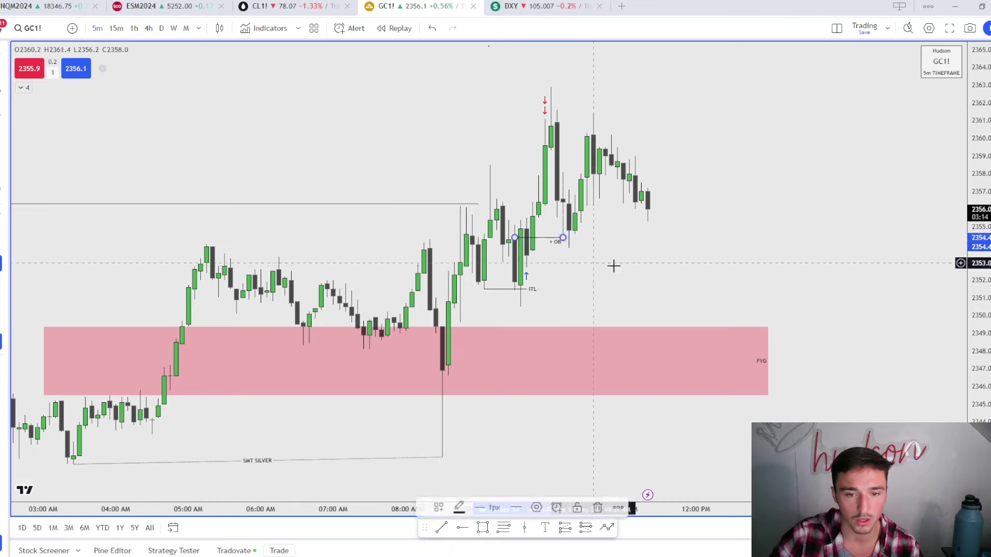
scroll(671, 284, "left", 2)
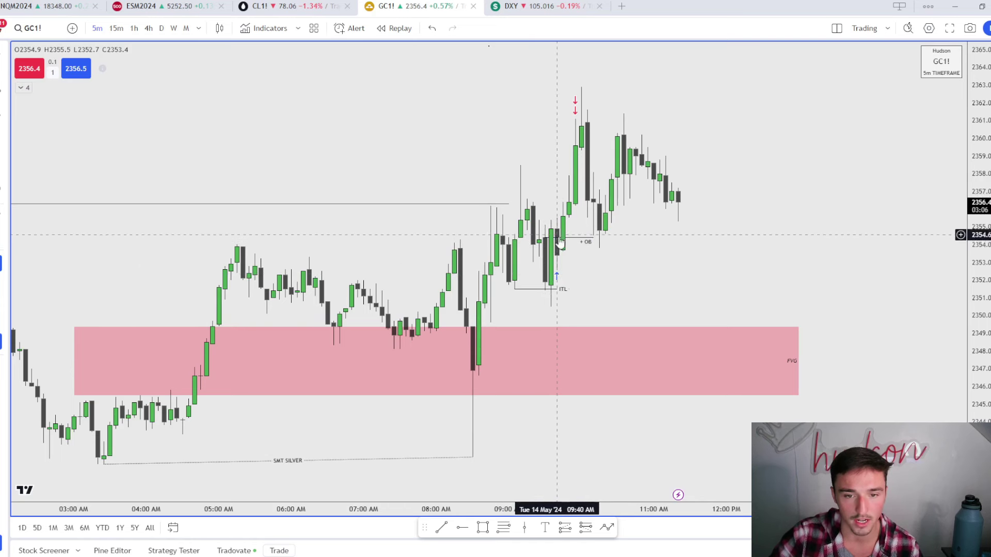
left_click(563, 529)
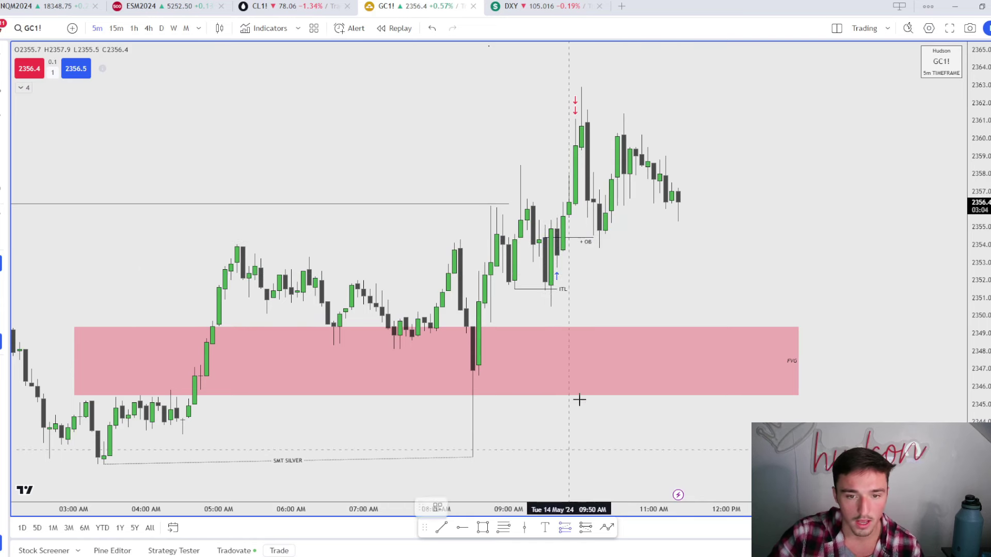
Step: Place a long position at the OB level, entry near 2354.5, stop 2351.2, target 2360.8 (2:1)
left_click(624, 238)
left_click_drag(624, 311, 625, 295)
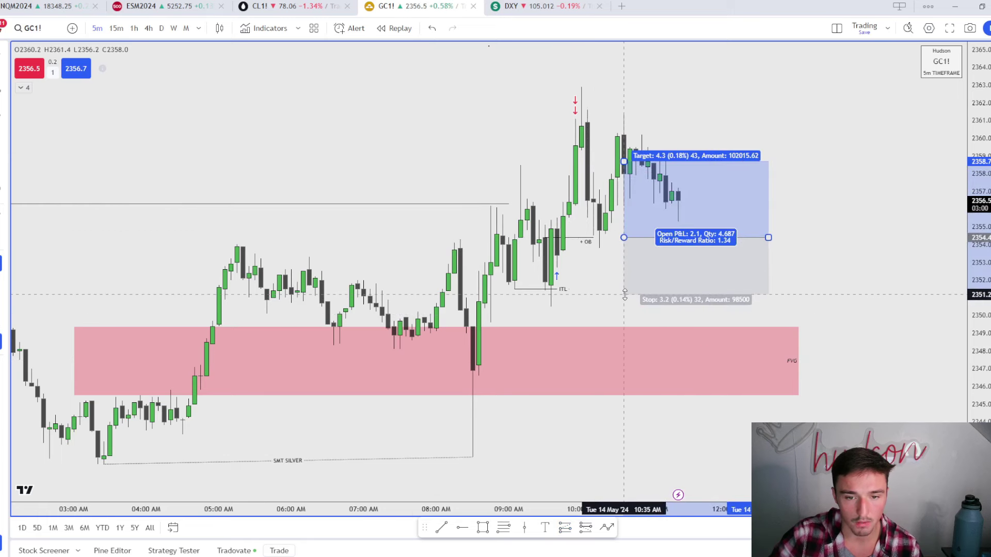
left_click_drag(623, 162, 603, 123)
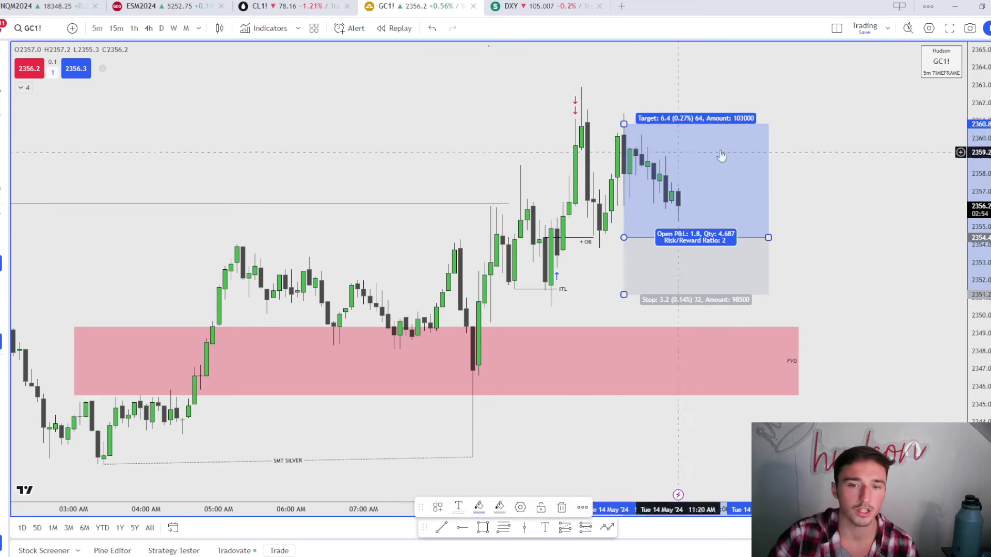
left_click(553, 281)
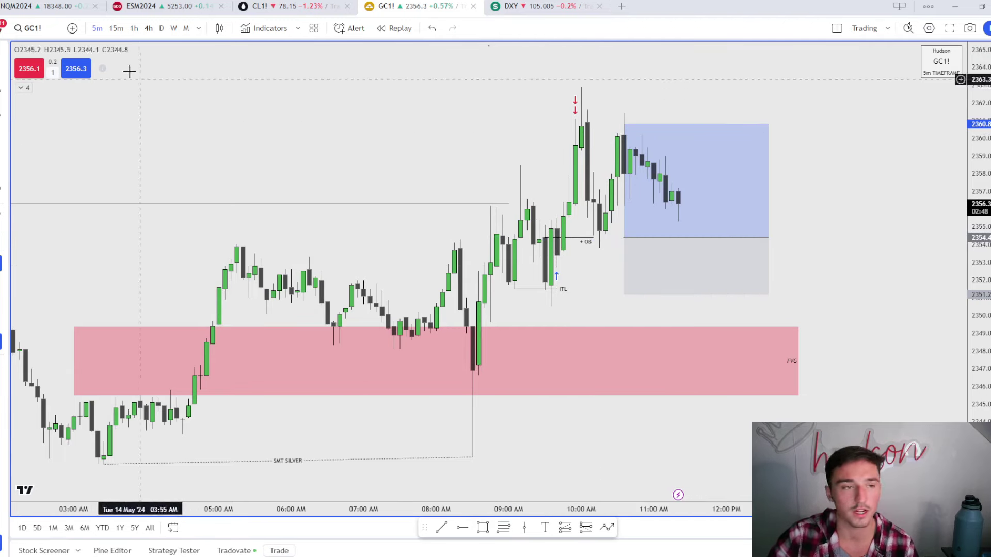
Step: Check the gold chart on the 1-hour timeframe, then return to 5 minutes
left_click(134, 28)
scroll(585, 387, "up", 2)
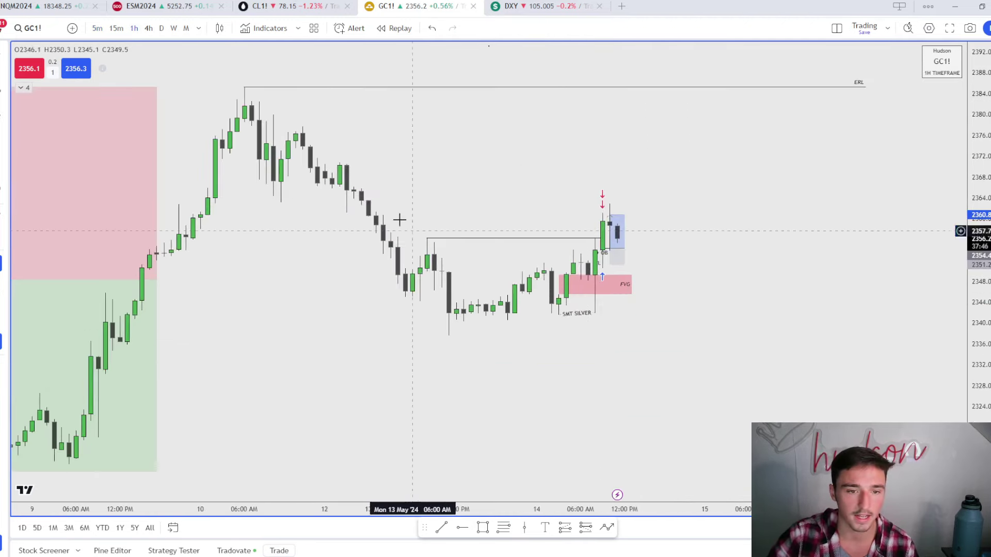
left_click(97, 27)
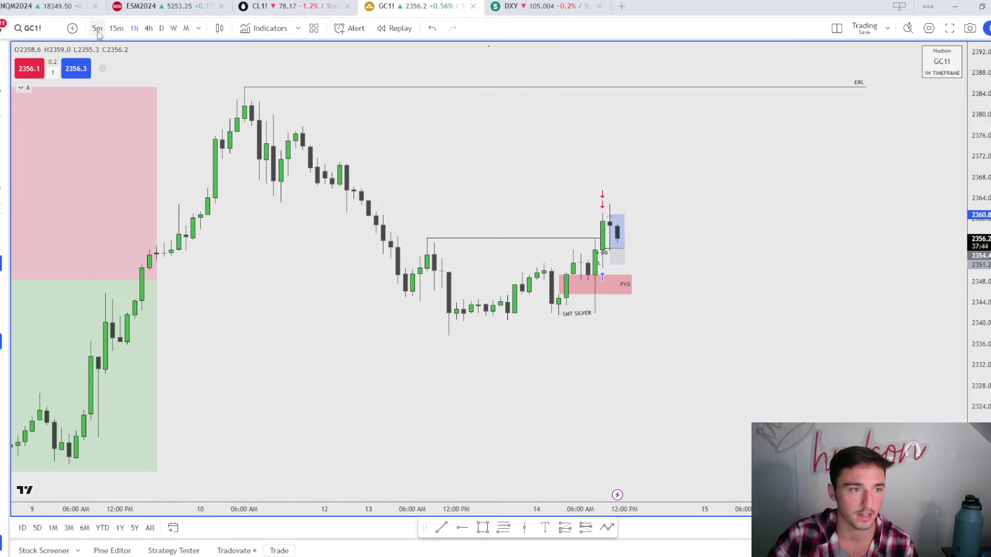
Step: Narrow the long position box and move it left to start at the OB retest candle
left_click_drag(727, 241, 690, 241)
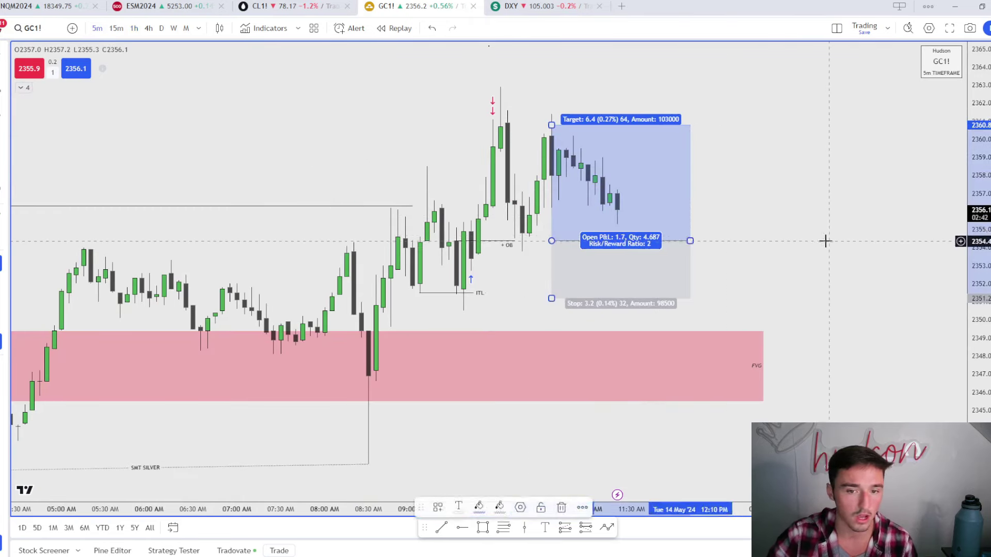
left_click(824, 236)
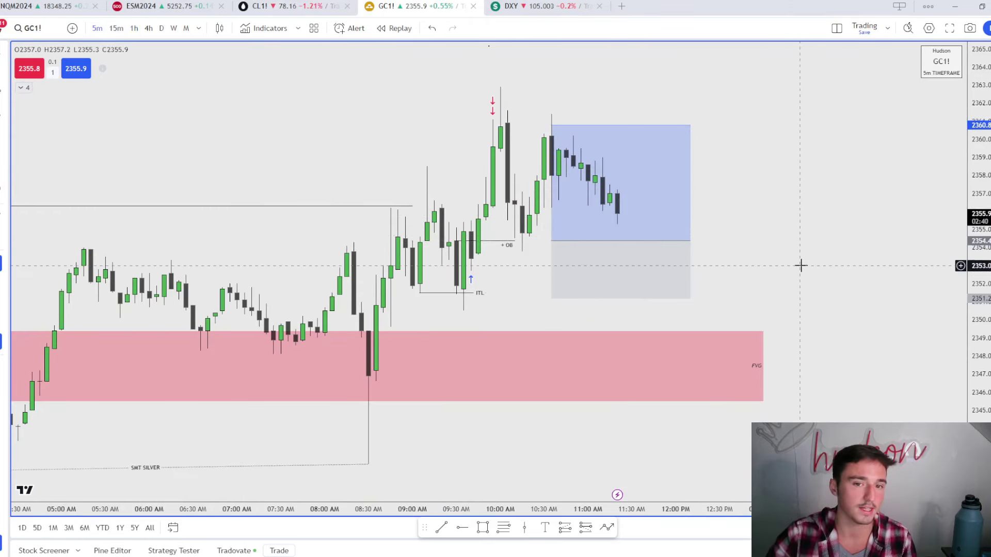
left_click_drag(597, 246, 515, 246)
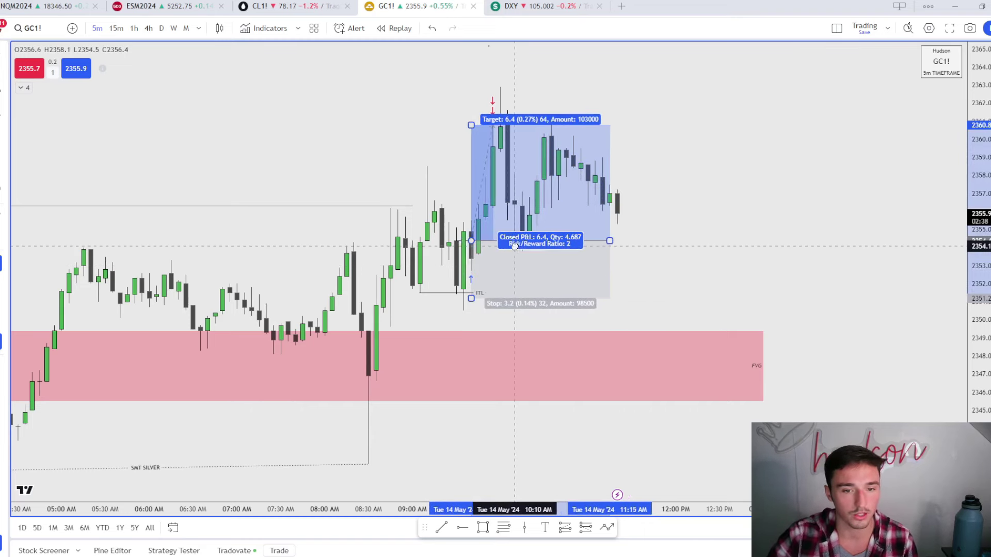
left_click(738, 237)
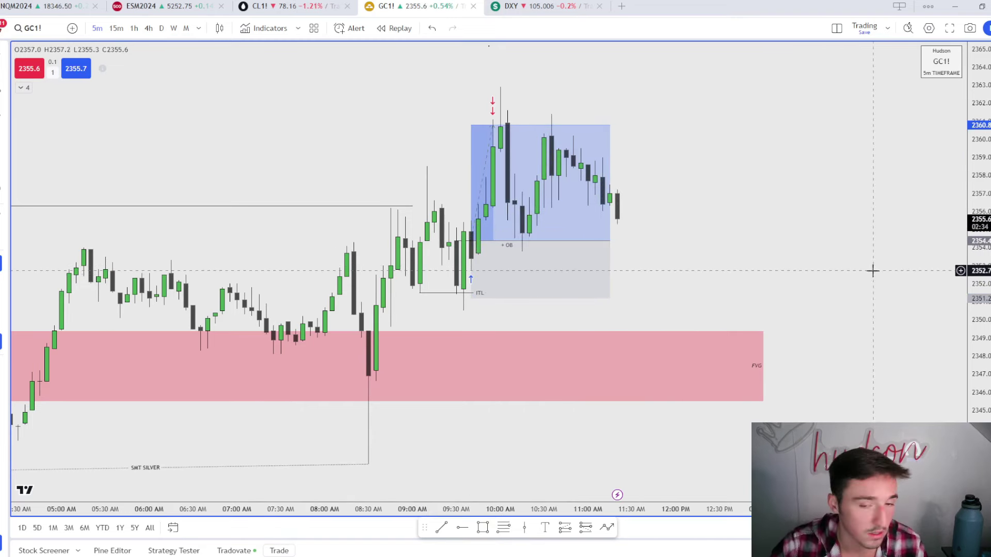
scroll(873, 270, "down", 1)
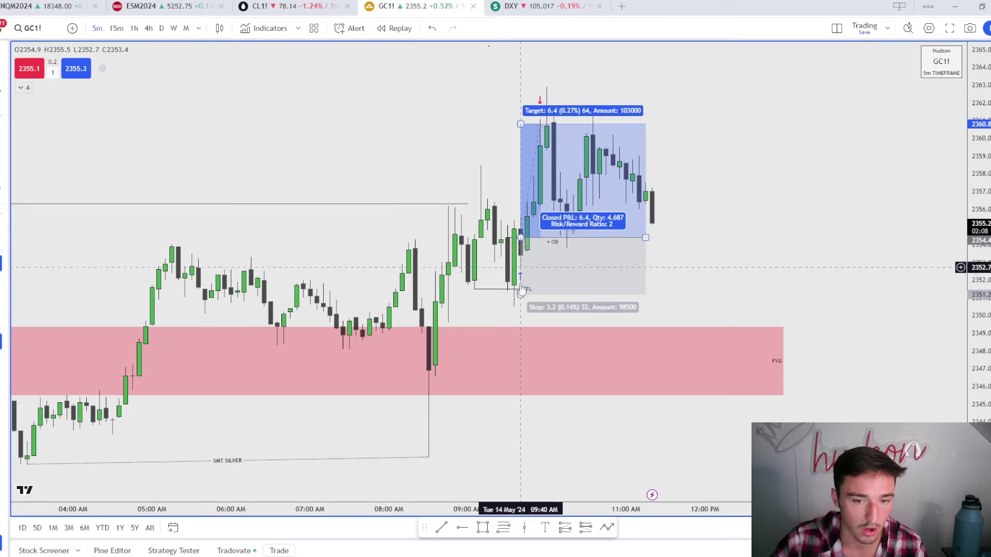
Step: Draw a fib with the C.E. midpoint template, then delete it
left_click(508, 238)
left_click(438, 508)
left_click(451, 474)
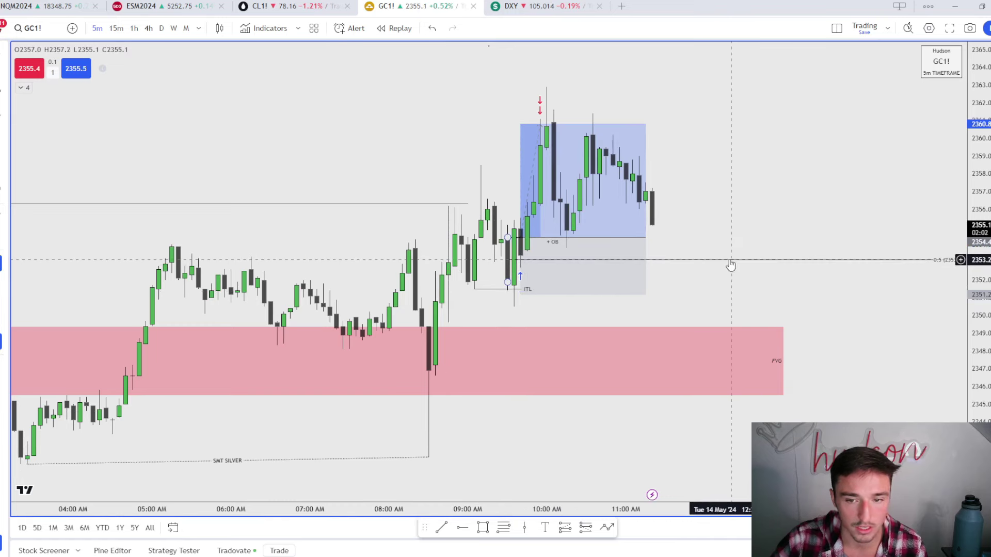
key("Delete")
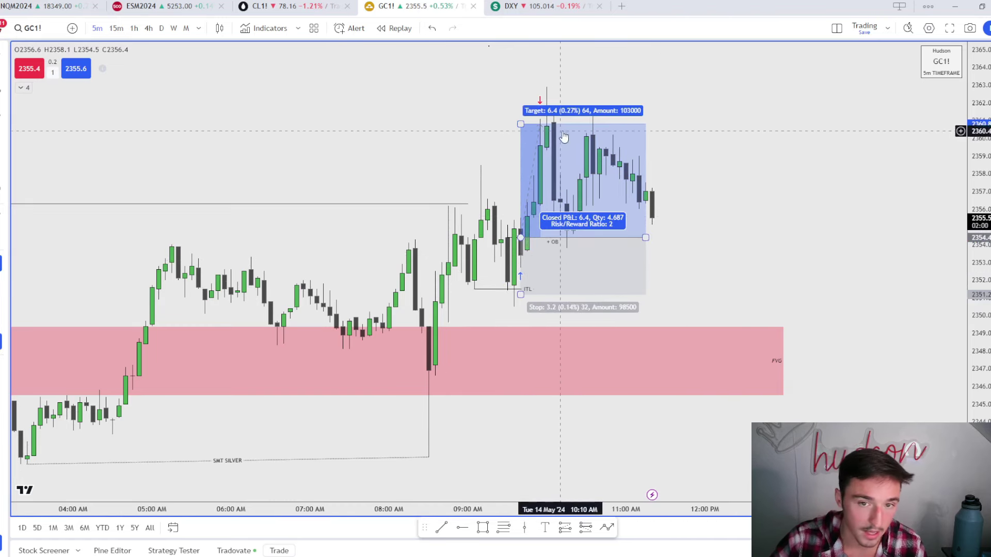
scroll(782, 280, "right", 3)
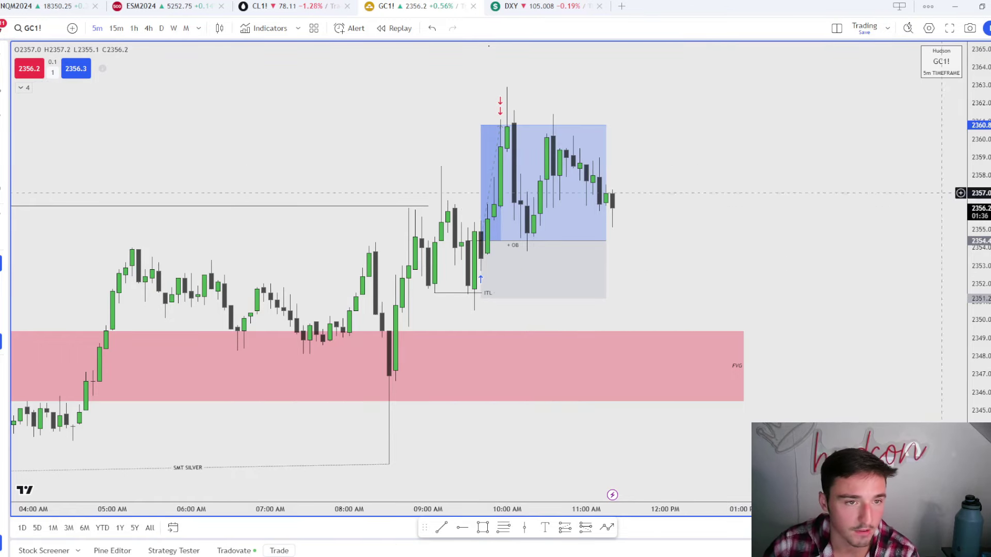
Step: Switch to the NQM2024 Nasdaq chart and delete its old horizontal level line
left_click(49, 6)
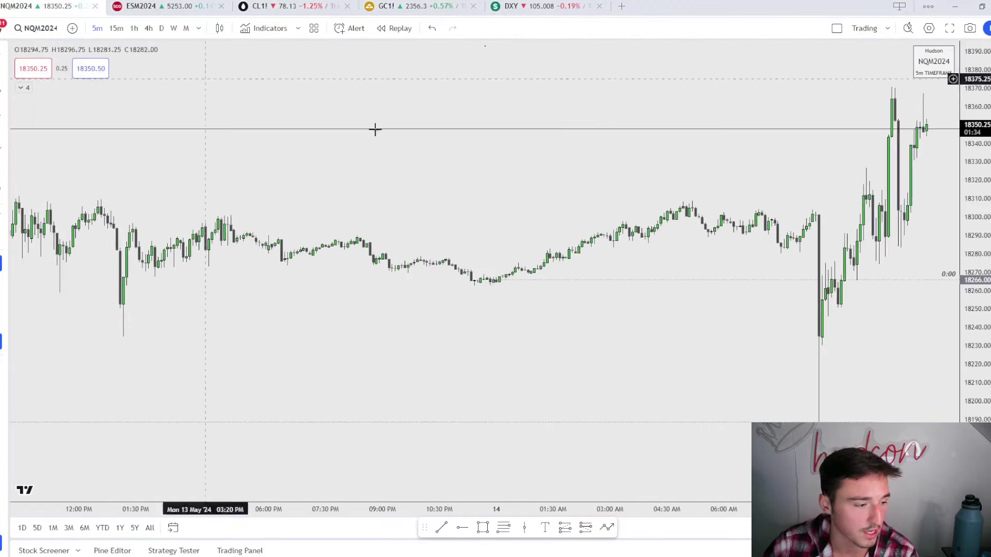
scroll(745, 250, "up", 5)
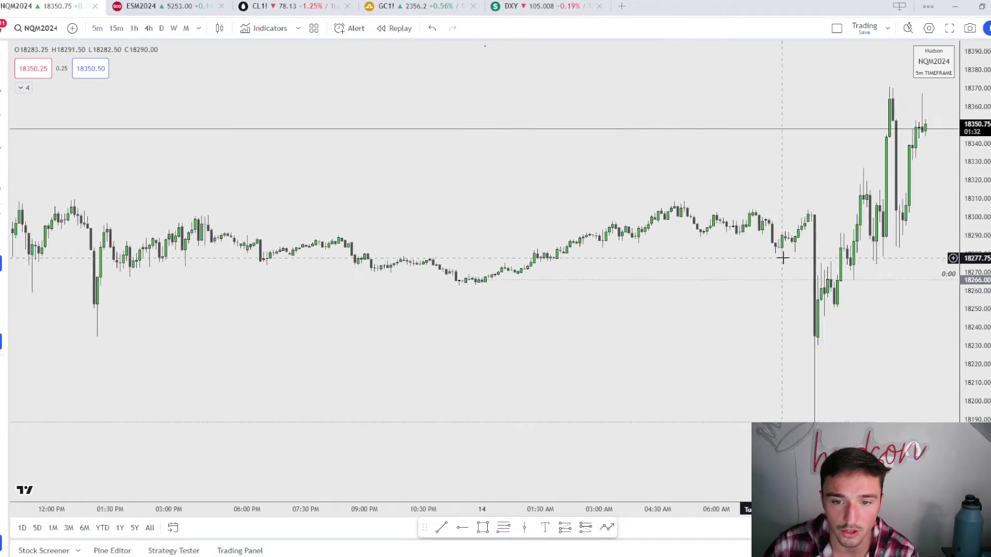
scroll(844, 272, "right", 5)
left_click(748, 129)
key("Delete")
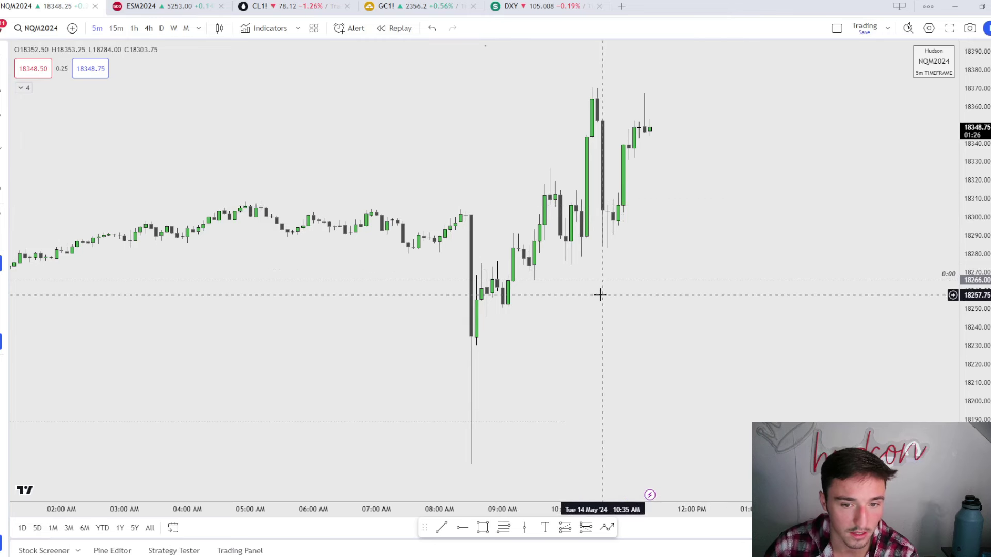
left_click_drag(661, 293, 665, 291)
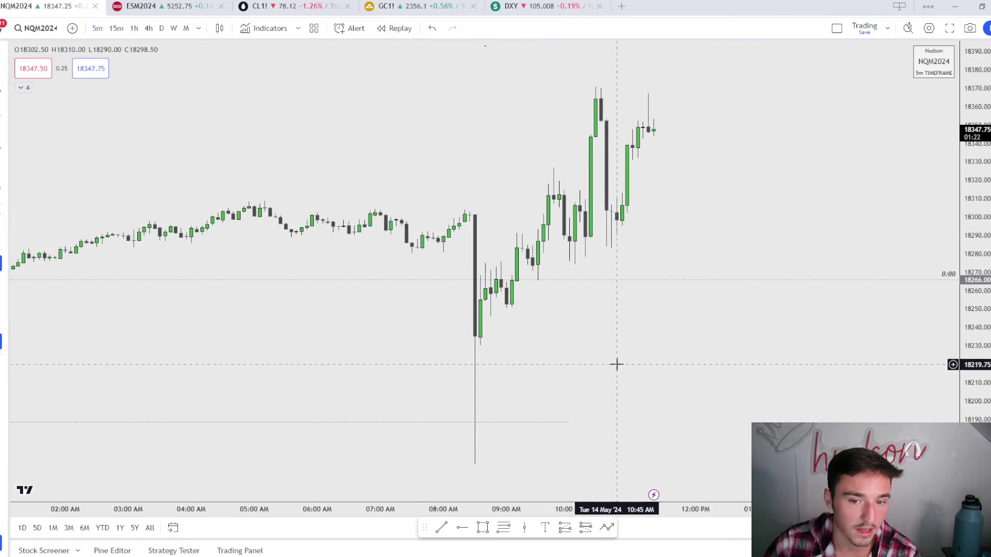
Step: Review Nasdaq on the 1-hour timeframe, then return to 5 minutes
left_click(135, 28)
scroll(666, 196, "up", 2)
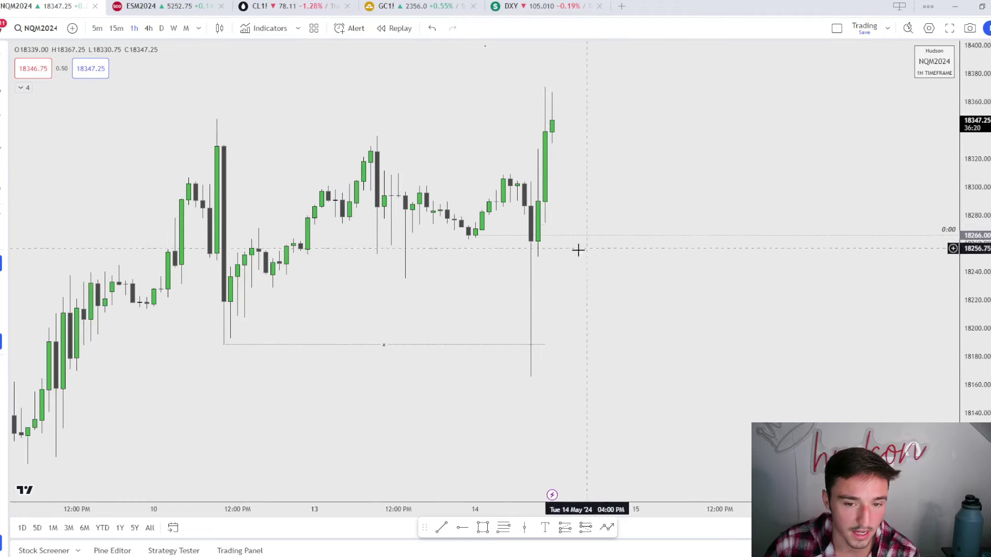
scroll(525, 358, "up", 1)
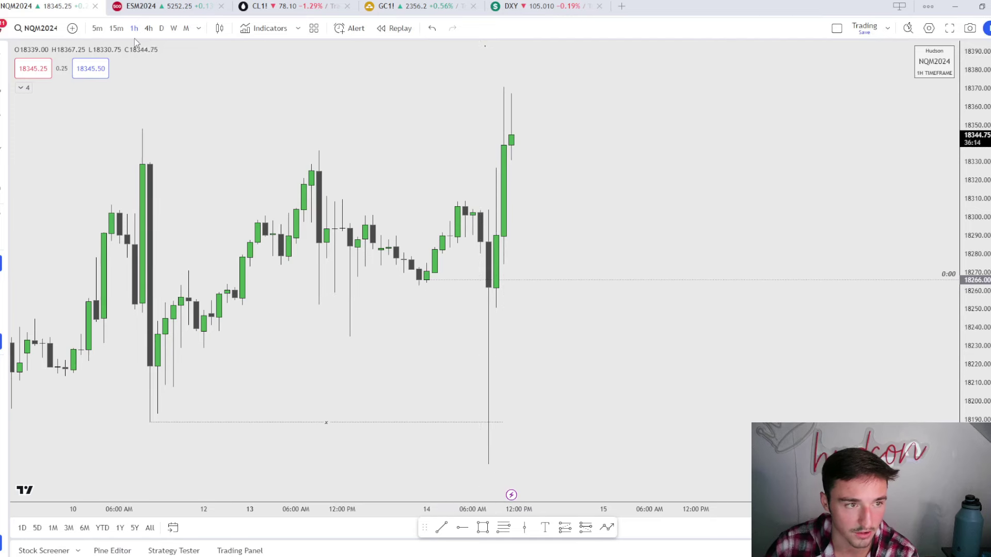
key("5")
key("Return")
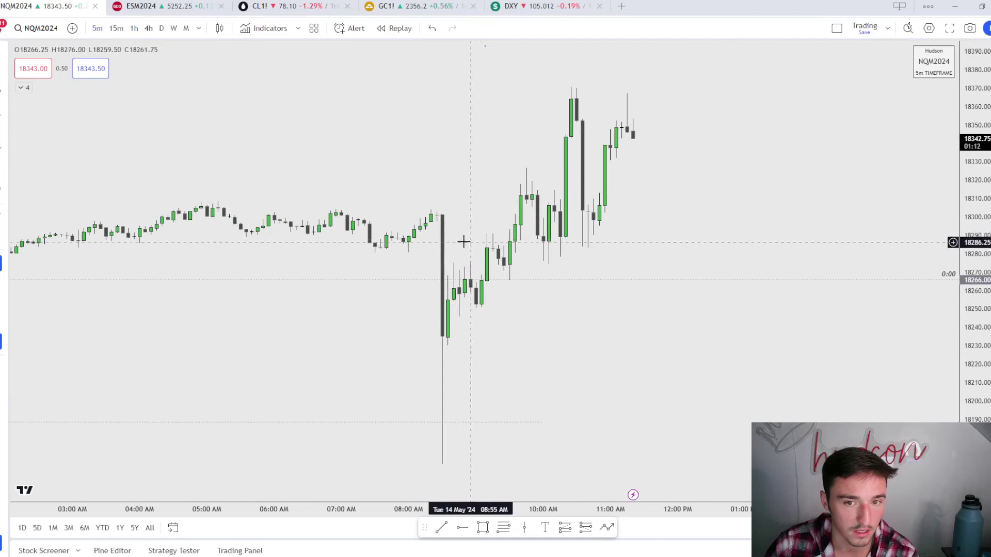
Step: Show the ESM2024 tab with S&P and NQ1! daily charts side by side, zoomed in
left_click(161, 6)
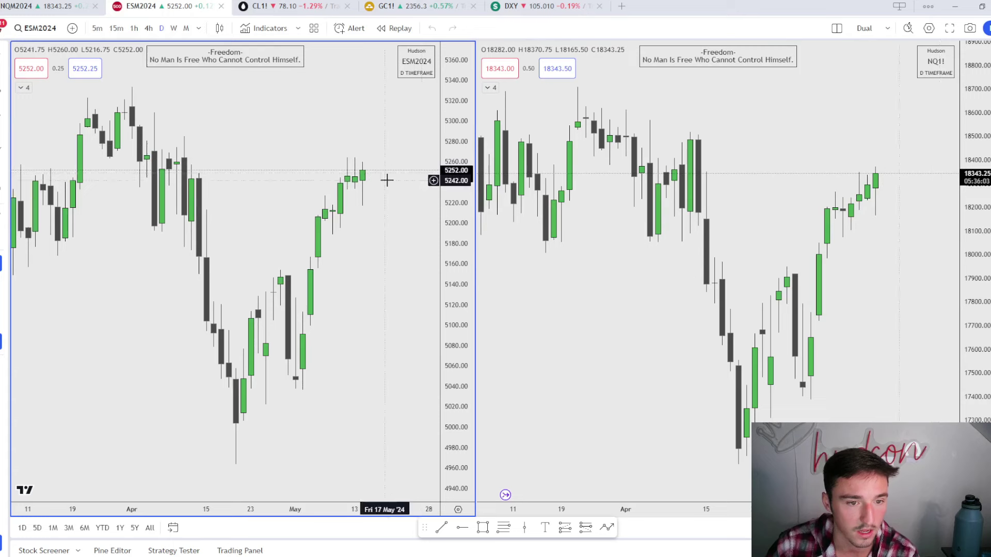
scroll(388, 179, "up", 3)
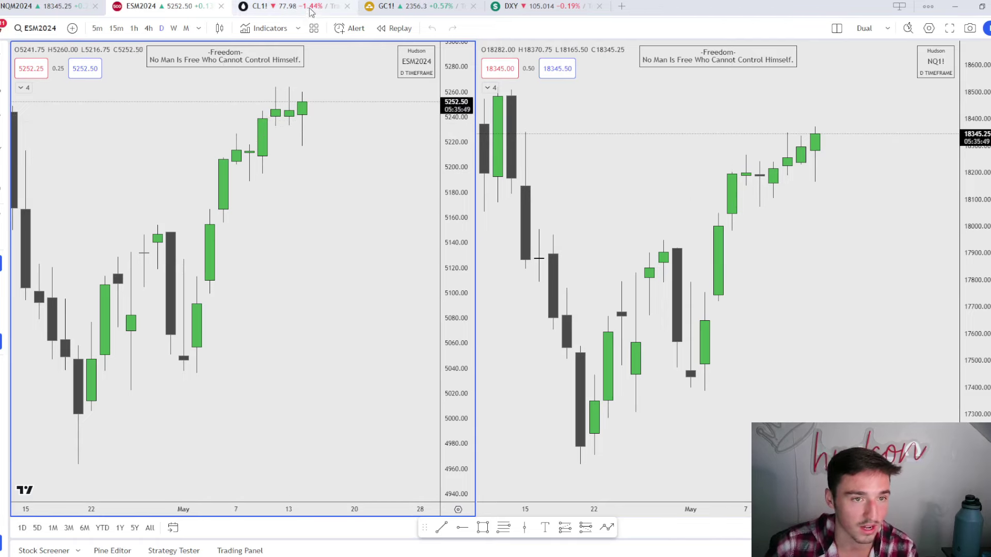
left_click(263, 6)
left_click(134, 29)
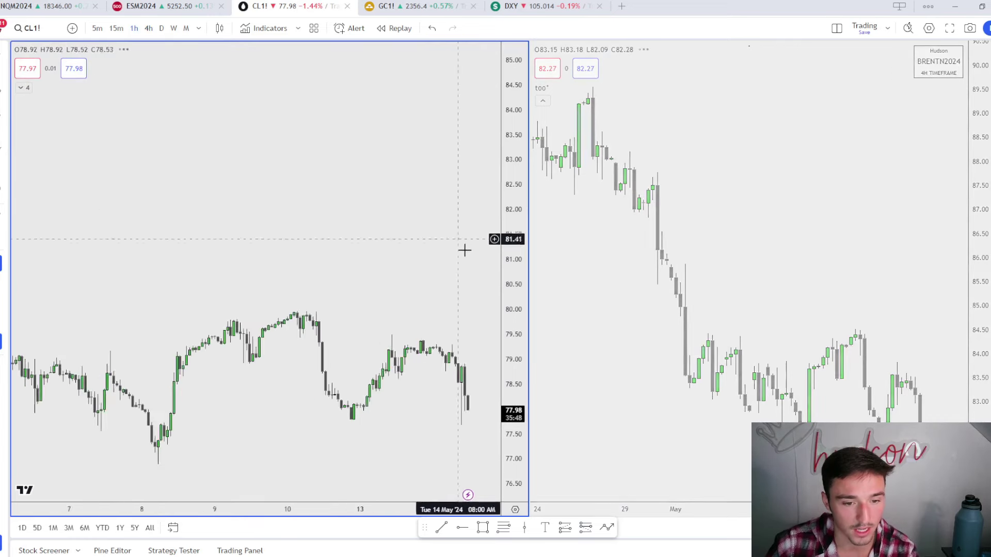
left_click_drag(455, 457, 387, 222)
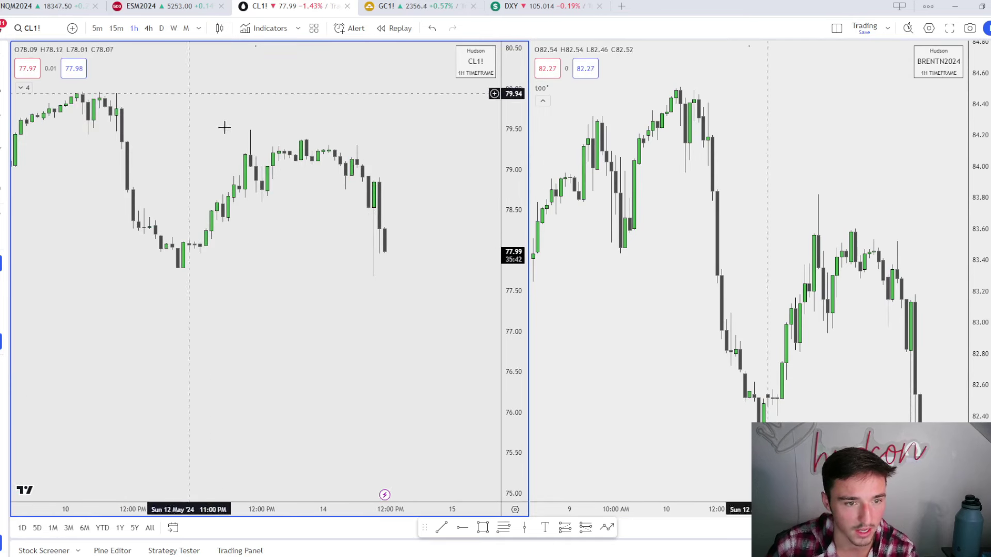
left_click(97, 28)
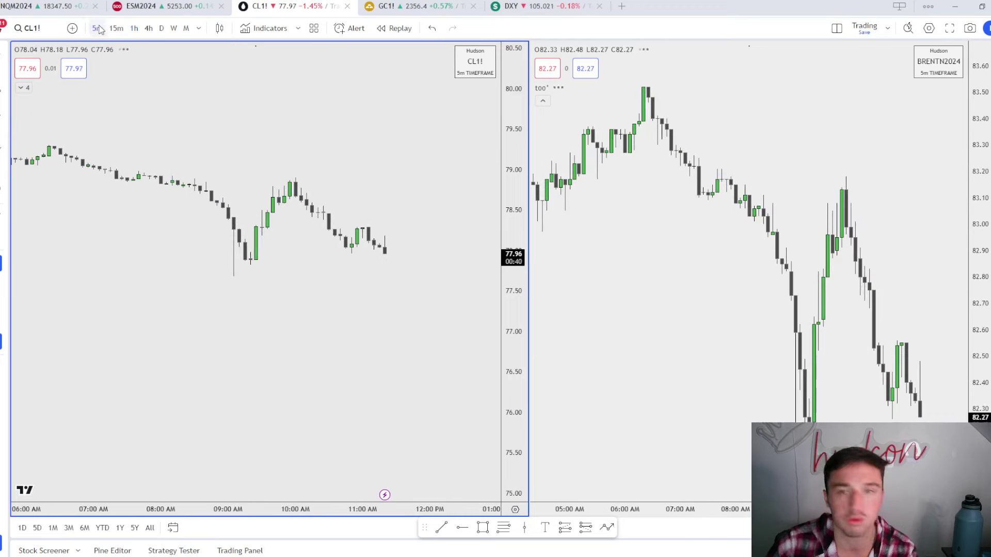
scroll(134, 85, "down", 2)
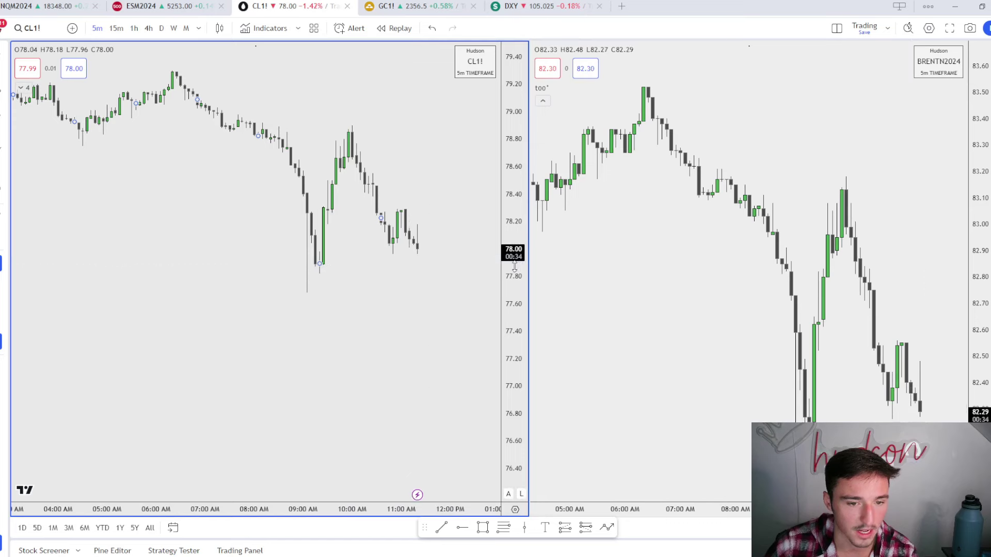
Step: Move from GC1! to the DXY dollar index and view it on daily candles
left_click(392, 6)
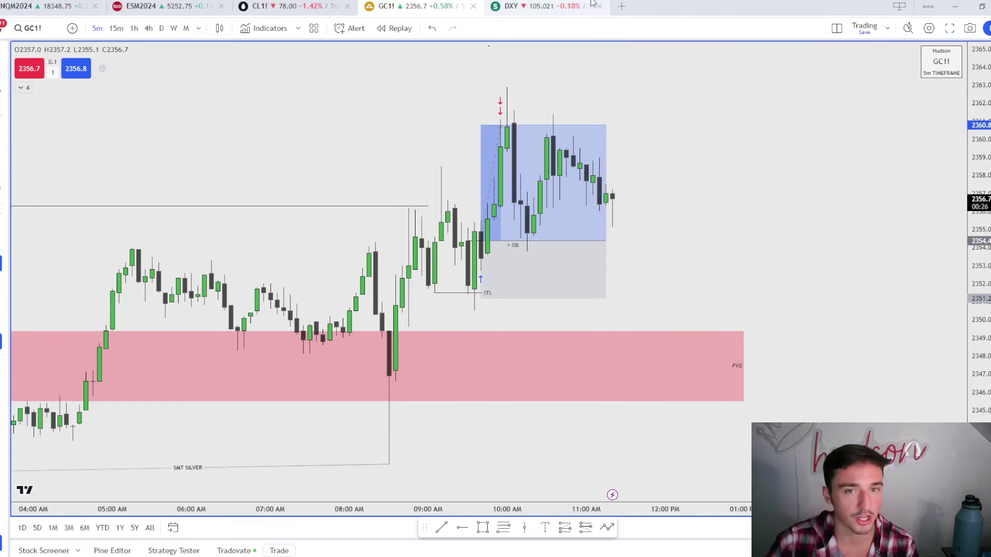
left_click(548, 6)
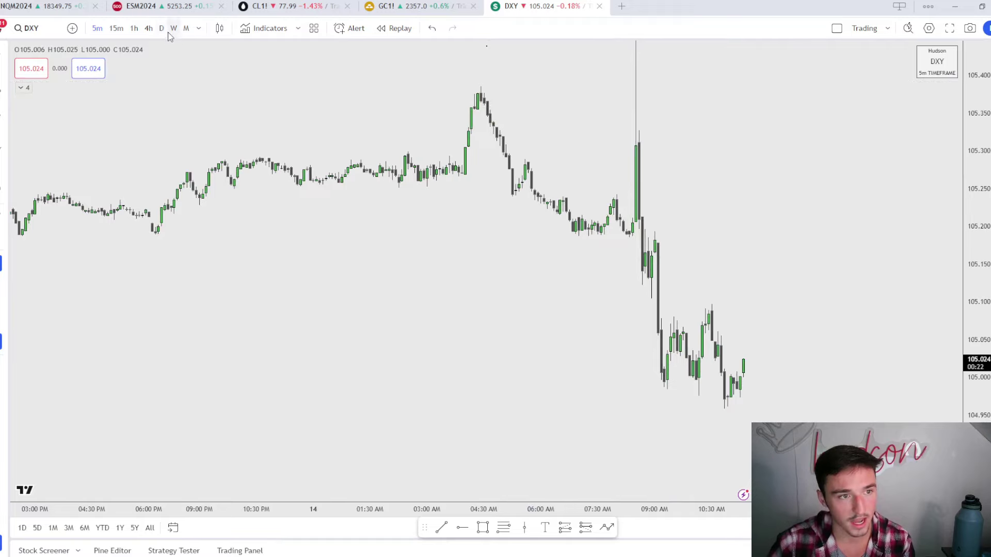
left_click(161, 27)
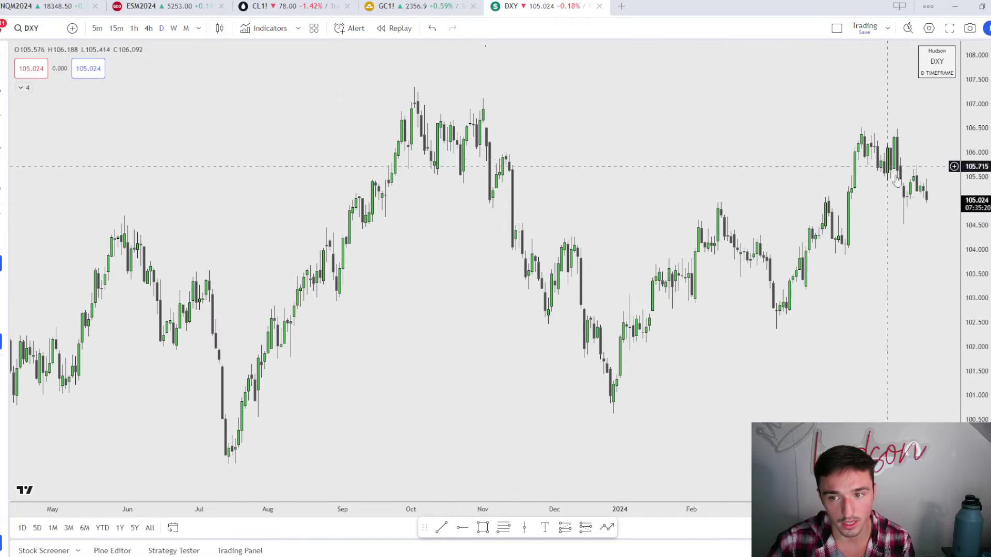
left_click_drag(851, 231, 626, 235)
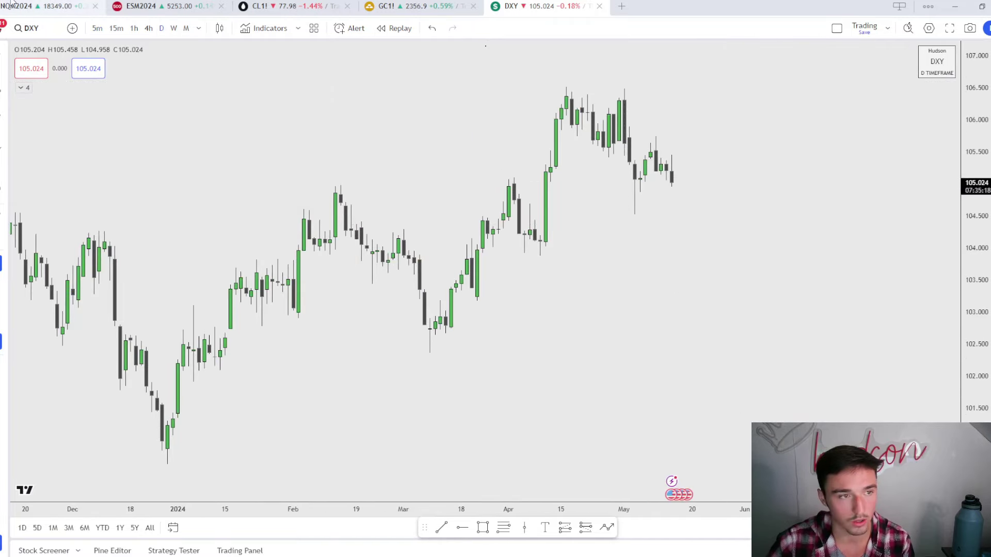
scroll(756, 155, "up", 2)
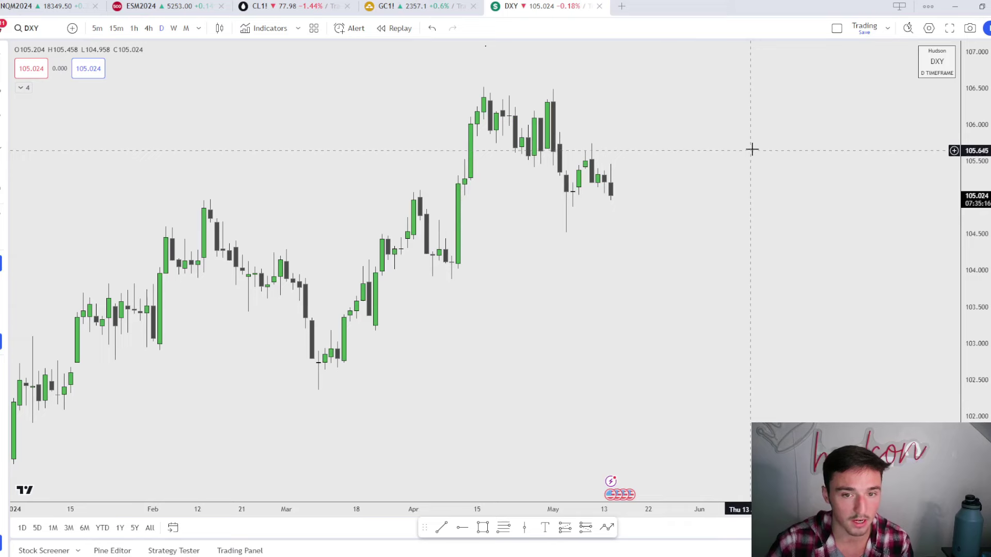
Step: View NQM2024 on weekly then monthly candles, then go back to the DXY chart
left_click(52, 6)
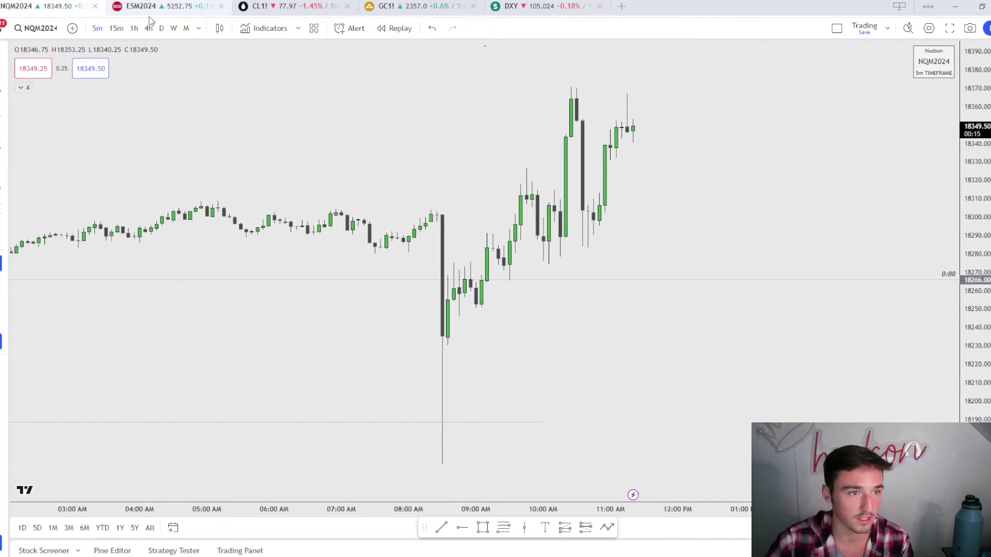
left_click(173, 28)
left_click(183, 29)
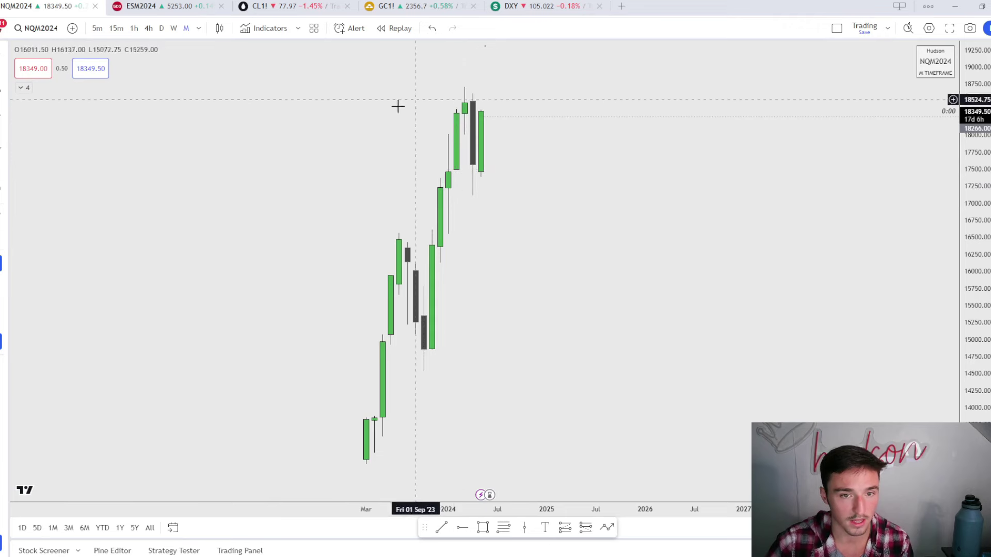
left_click(516, 6)
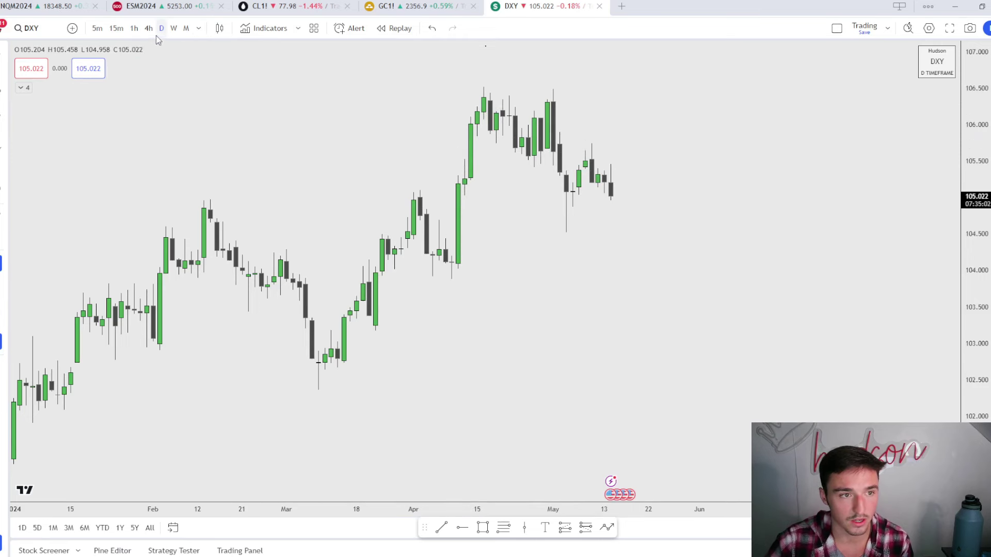
left_click(174, 29)
scroll(618, 202, "up", 3)
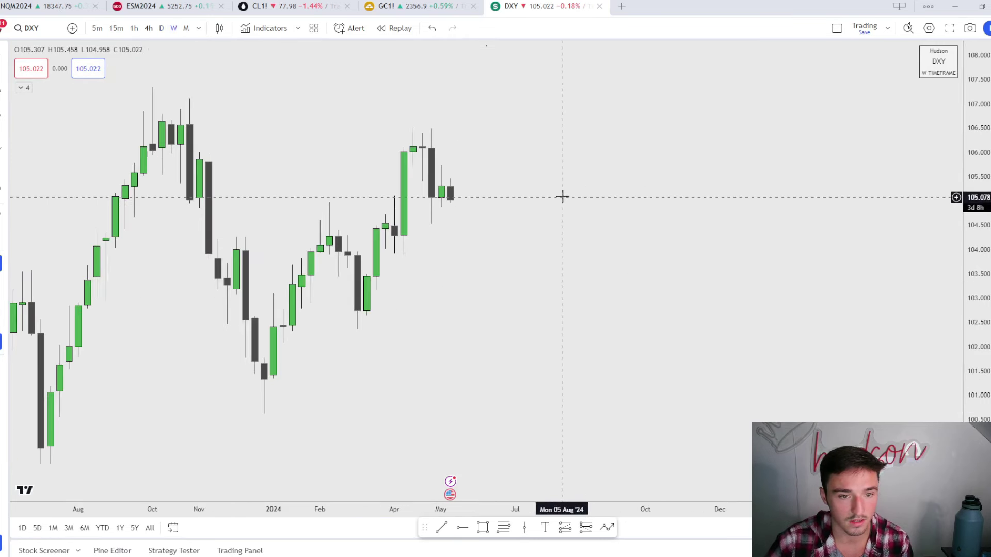
left_click_drag(562, 194, 615, 194)
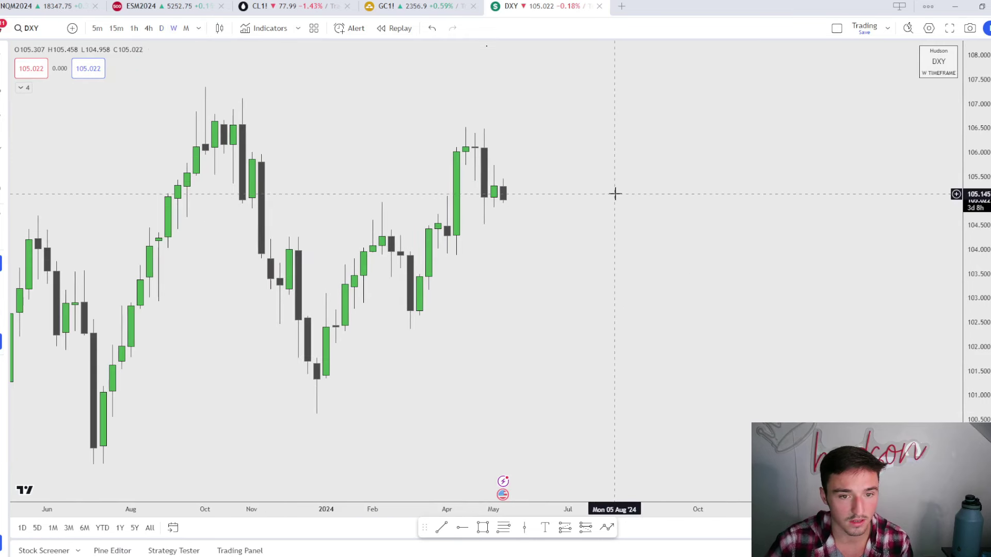
left_click(187, 29)
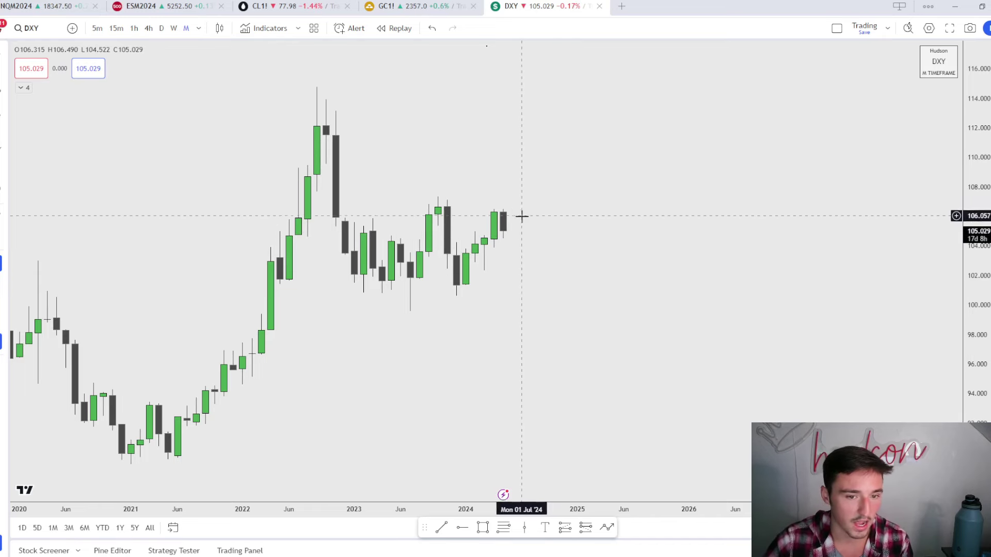
scroll(424, 270, "down", 1)
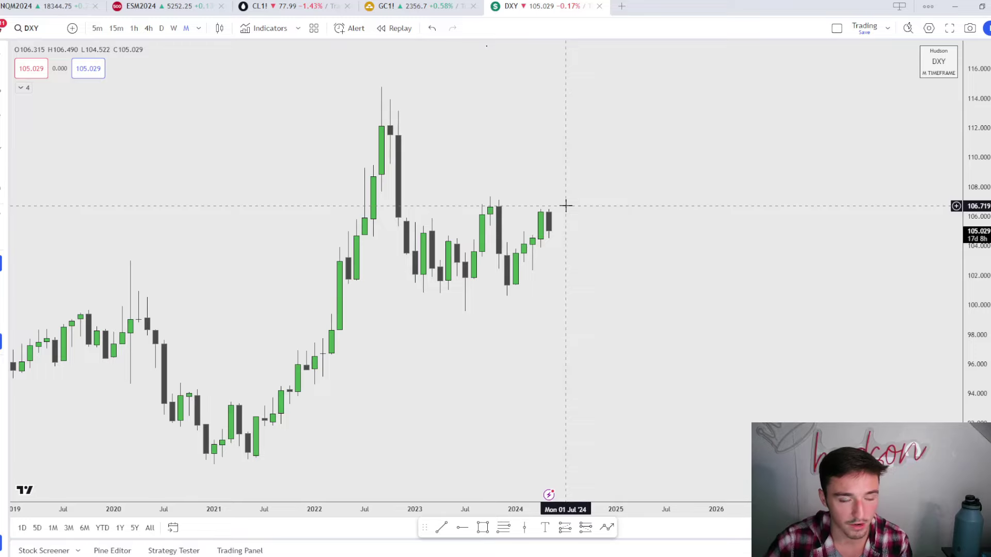
scroll(617, 225, "down", 1)
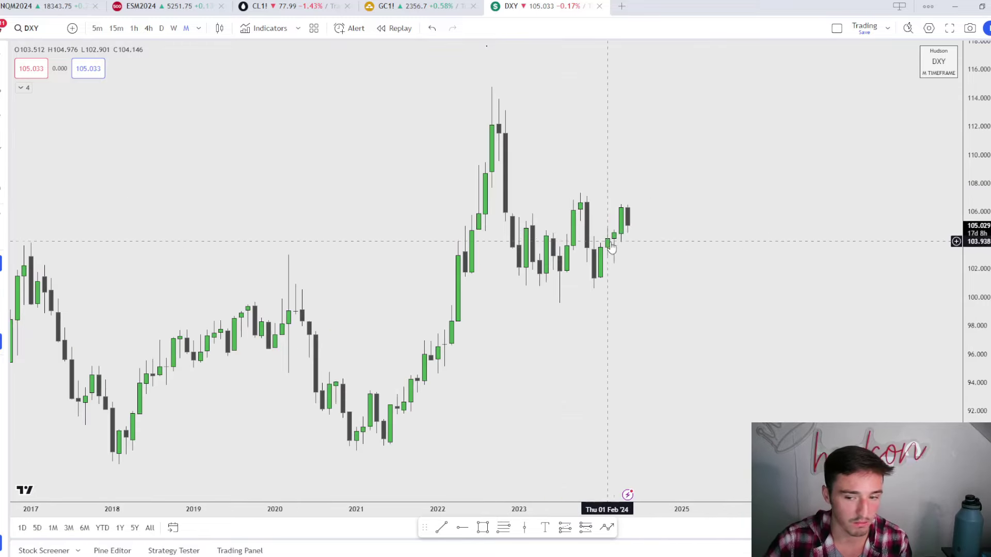
scroll(607, 254, "down", 3)
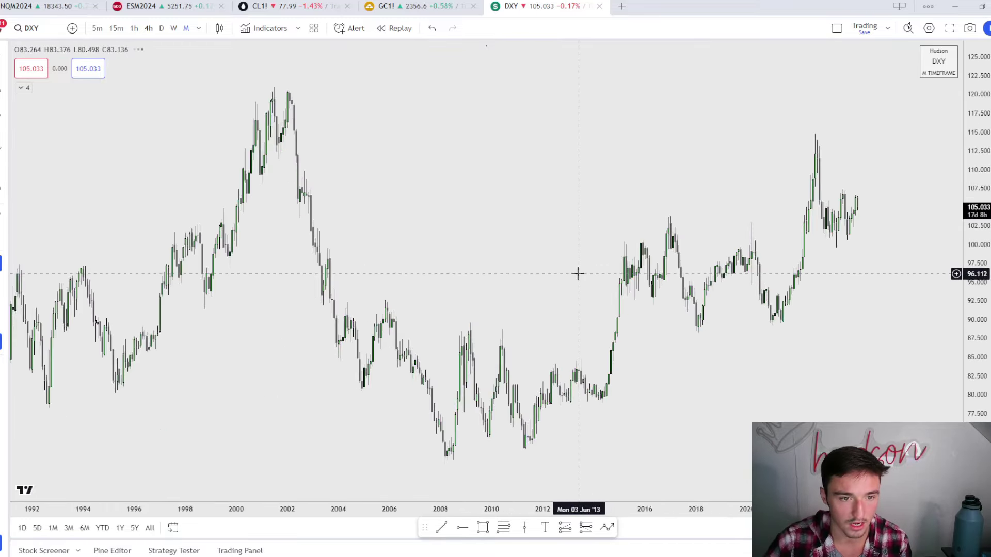
scroll(599, 271, "up", 2)
scroll(599, 270, "up", 3)
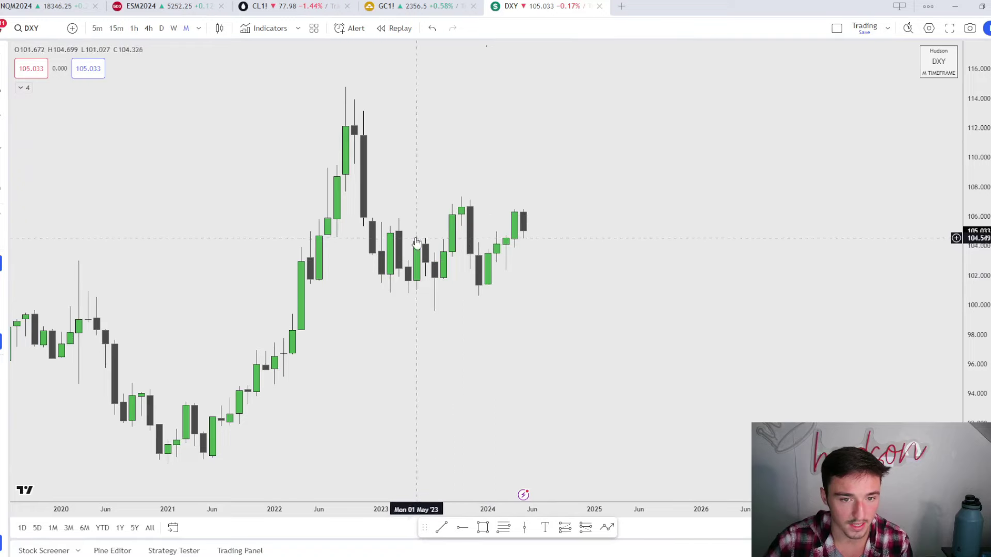
left_click(161, 28)
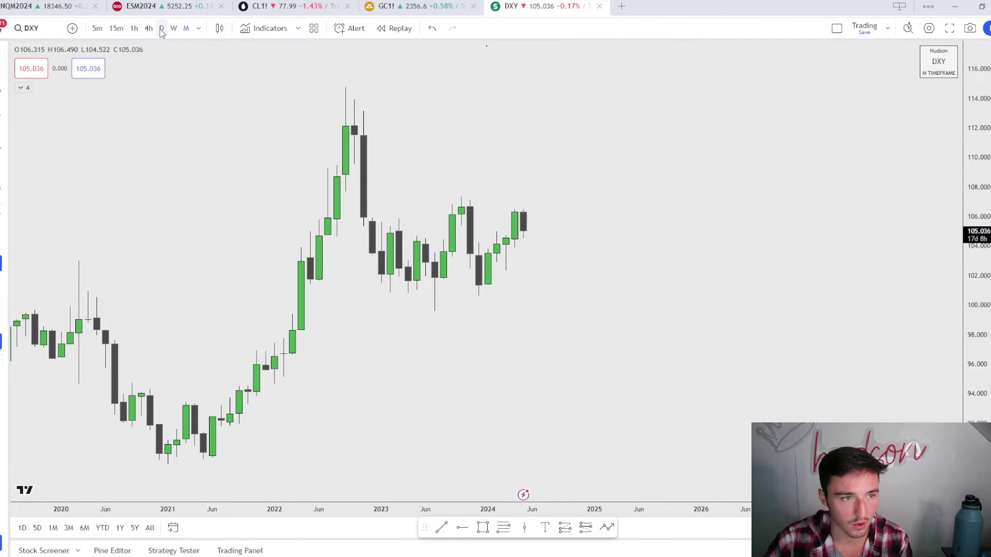
left_click_drag(451, 208, 482, 237)
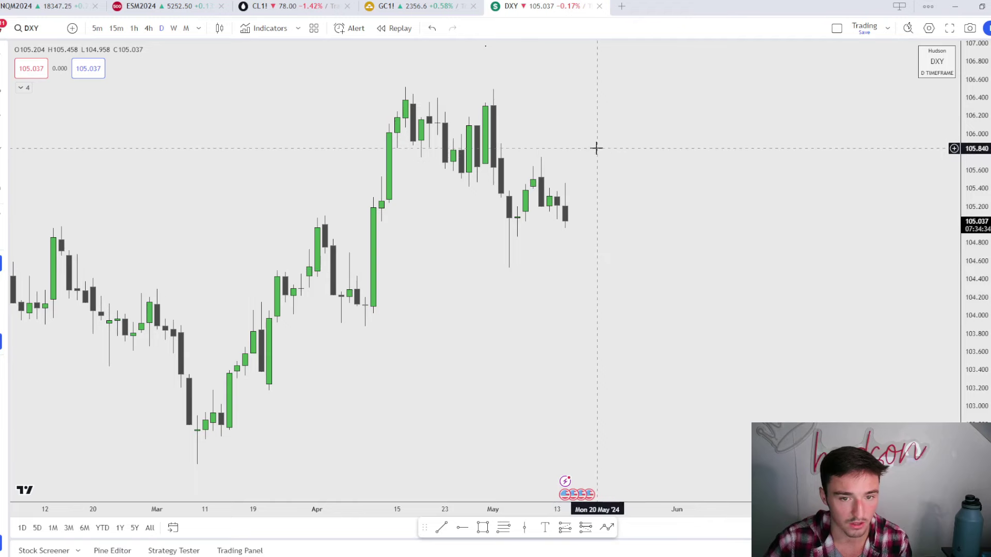
left_click_drag(608, 193, 601, 189)
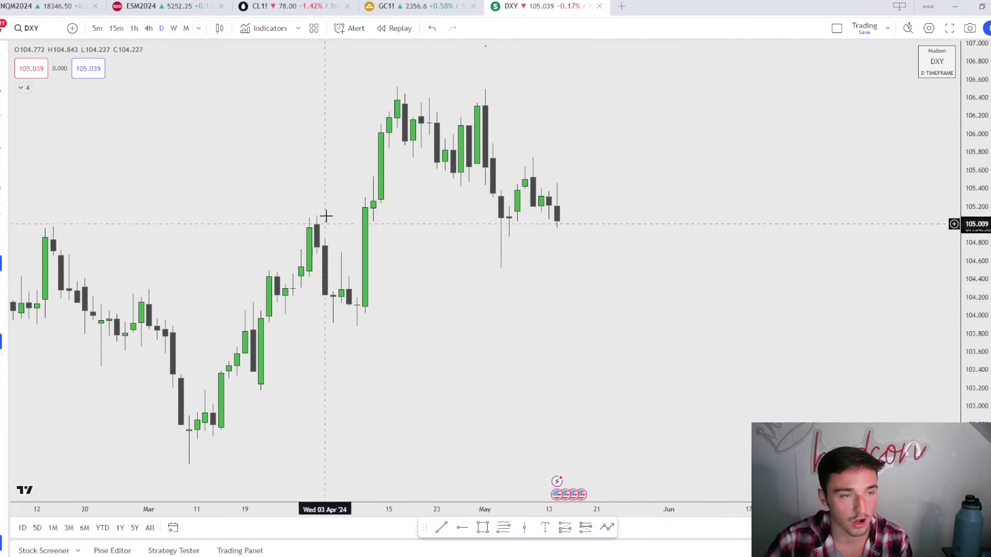
left_click(185, 29)
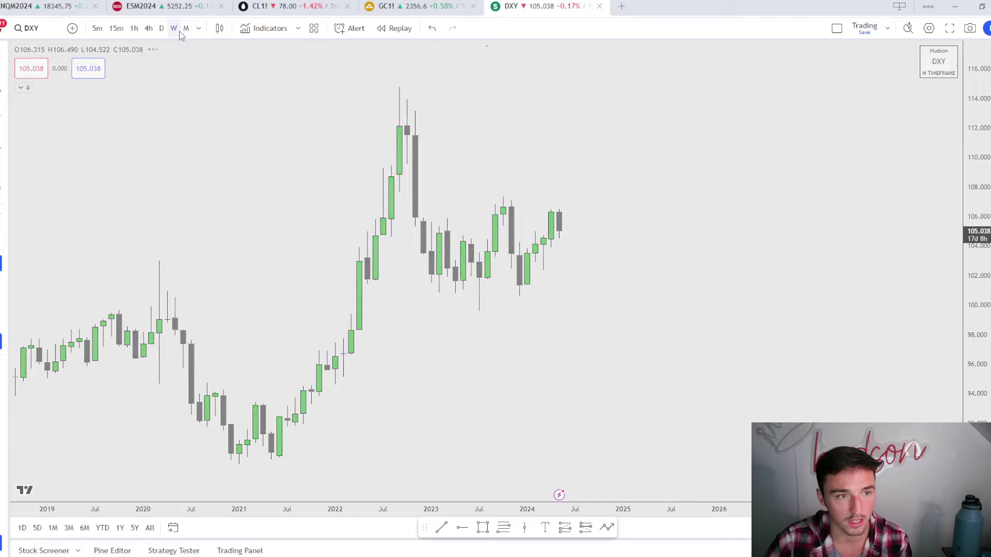
left_click(177, 30)
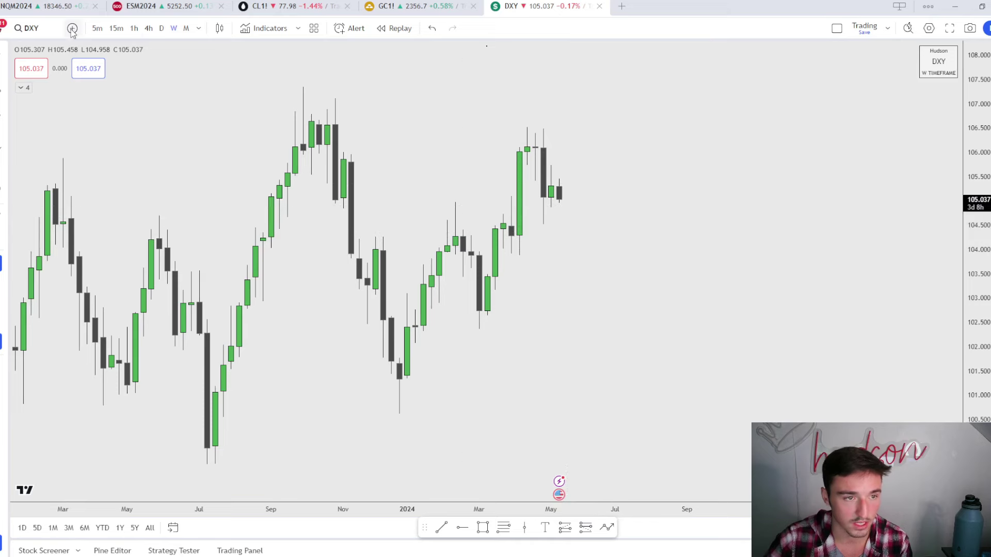
left_click(162, 29)
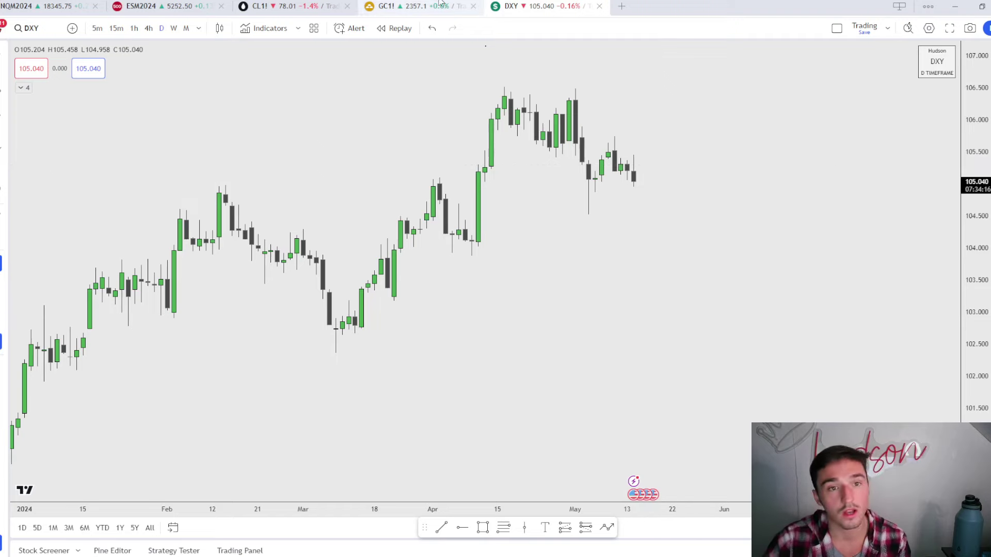
left_click(52, 6)
left_click(387, 7)
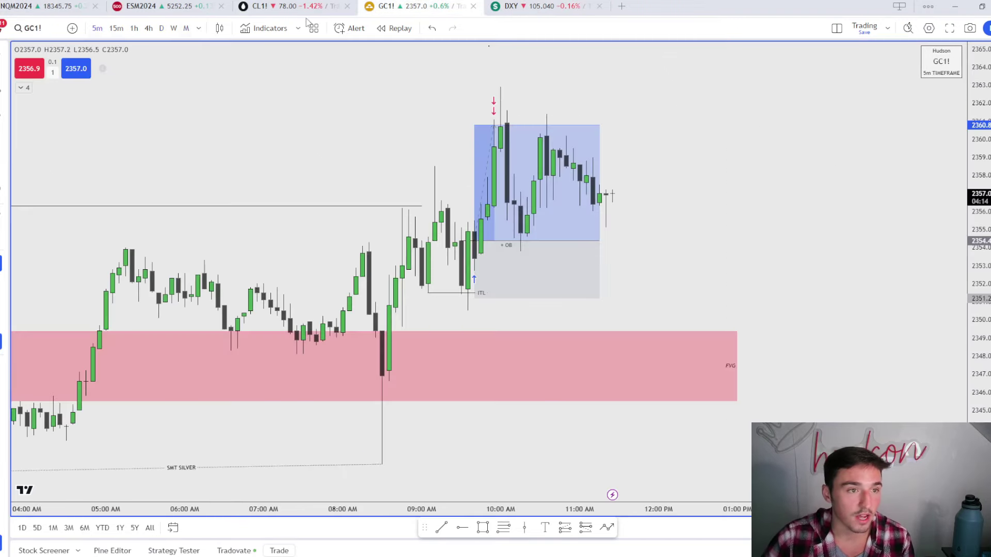
left_click(174, 28)
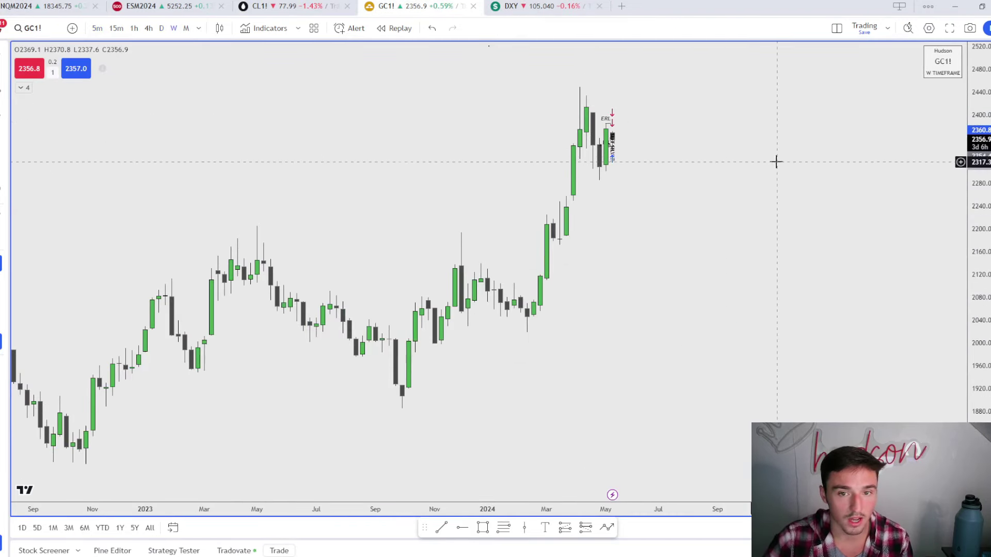
scroll(532, 238, "up", 2)
left_click_drag(495, 250, 578, 268)
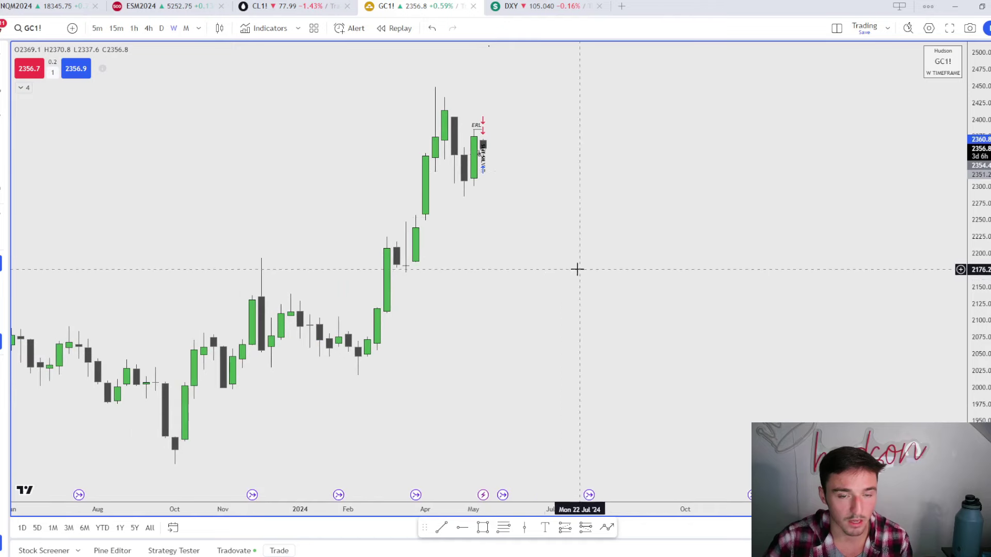
left_click(523, 4)
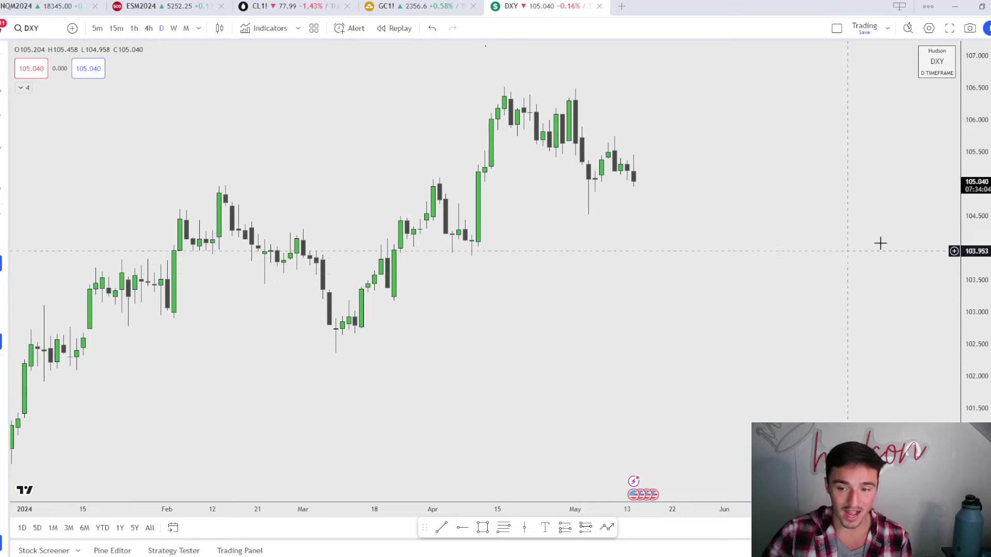
scroll(785, 309, "right", 3)
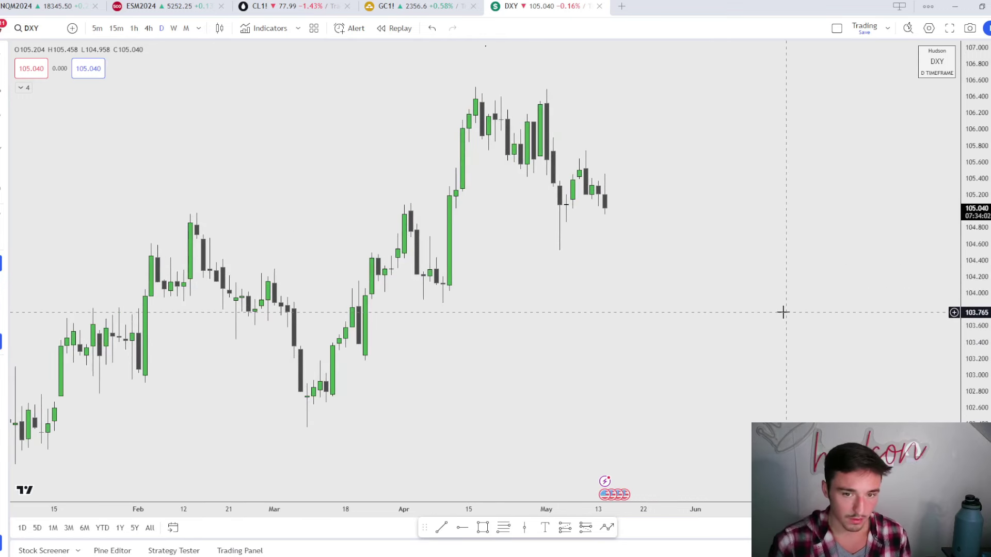